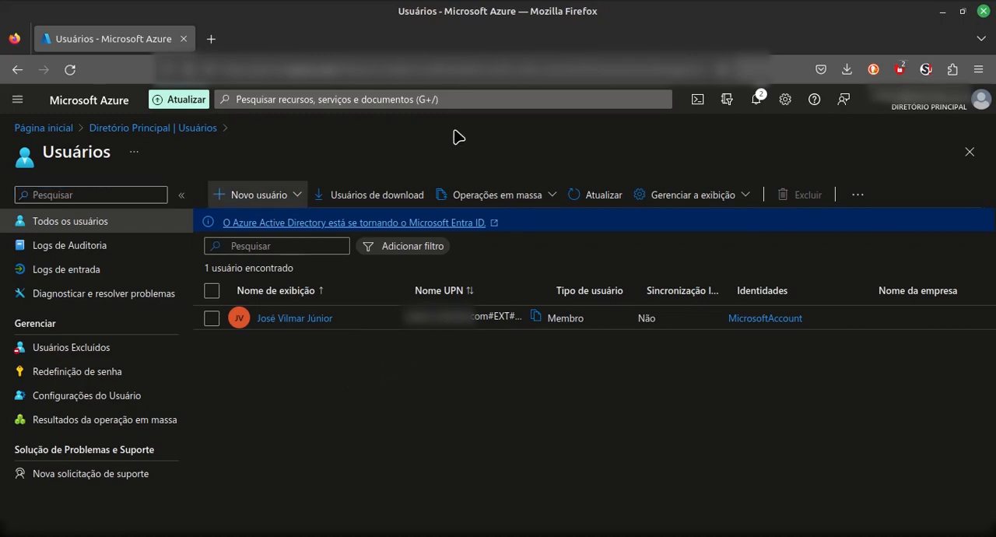
Start creating an internal user with the UPN name user1 and the display name "User de teste".
{"action": "left_click", "coordinate": [291, 197]}
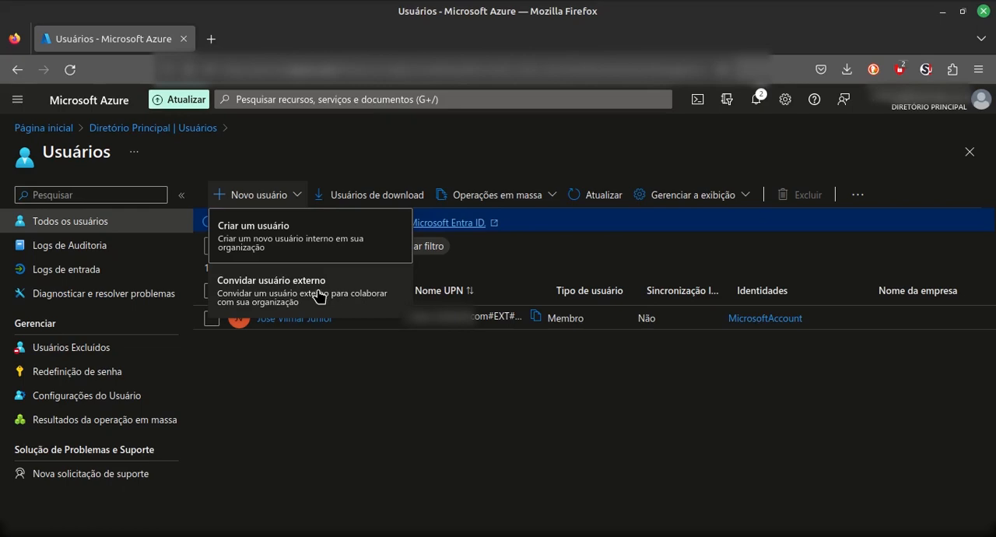
{"action": "left_click", "coordinate": [353, 248]}
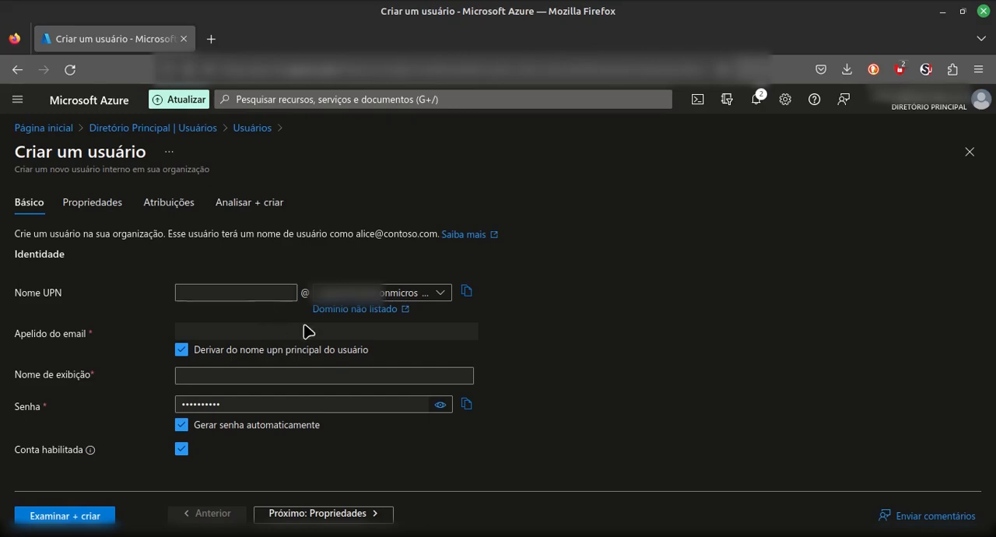
{"action": "left_click", "coordinate": [222, 292]}
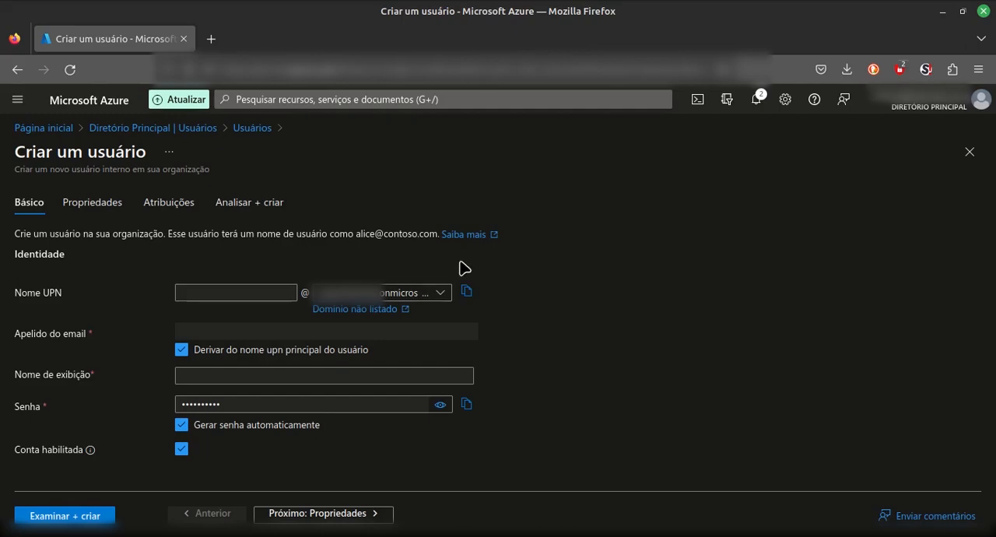
{"action": "left_click", "coordinate": [282, 293]}
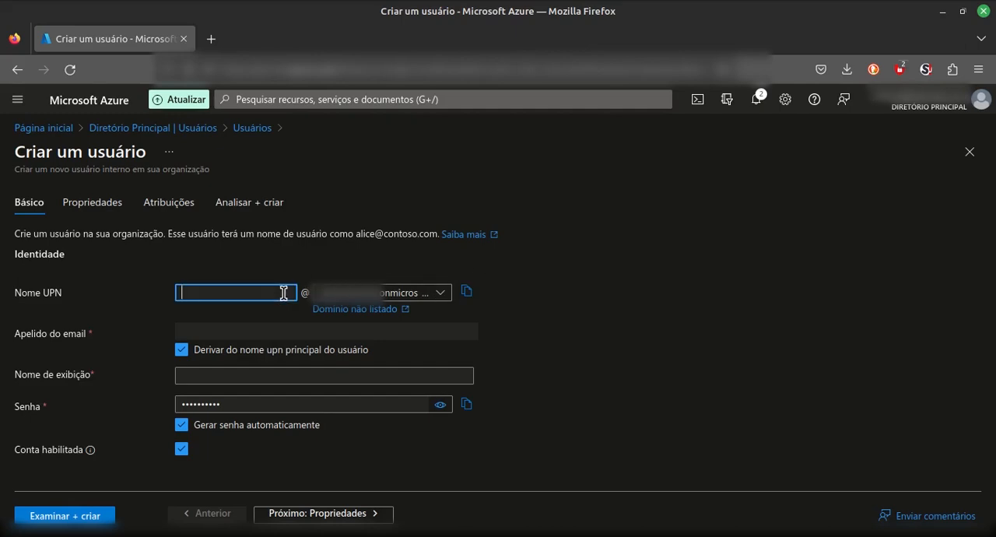
{"action": "type", "text": "user1"}
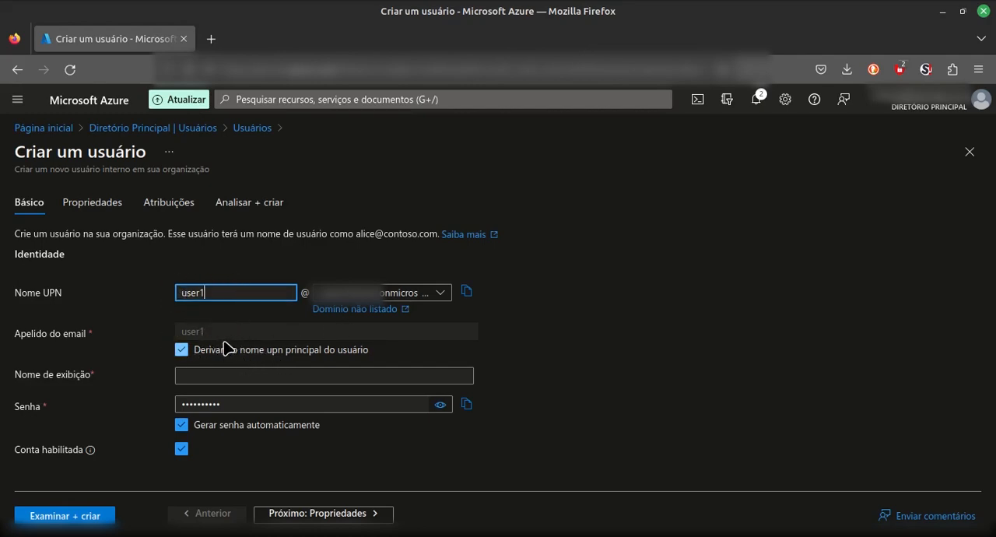
{"action": "left_click", "coordinate": [206, 375]}
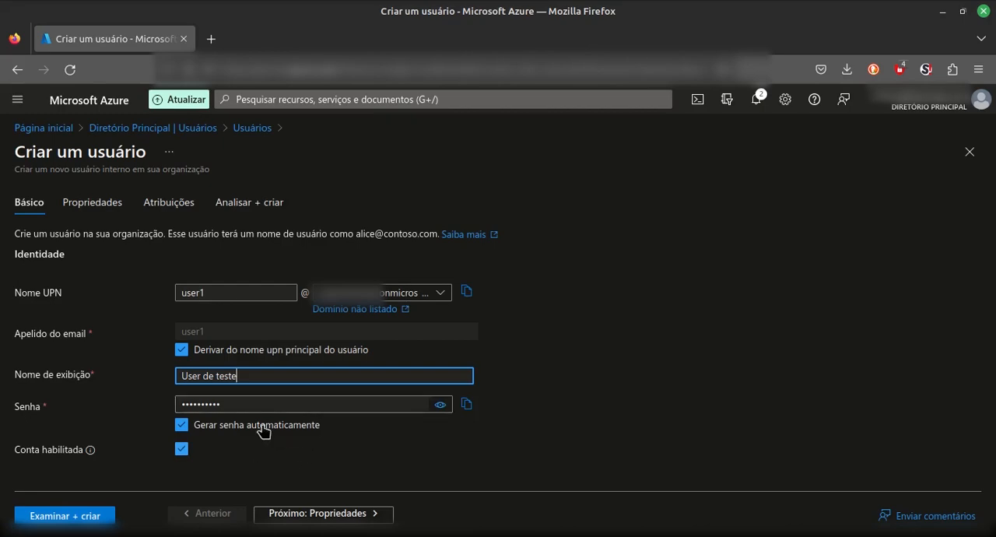
Turn off automatic password generation and enter a custom account password, checking it in readable form.
{"action": "left_click", "coordinate": [440, 406]}
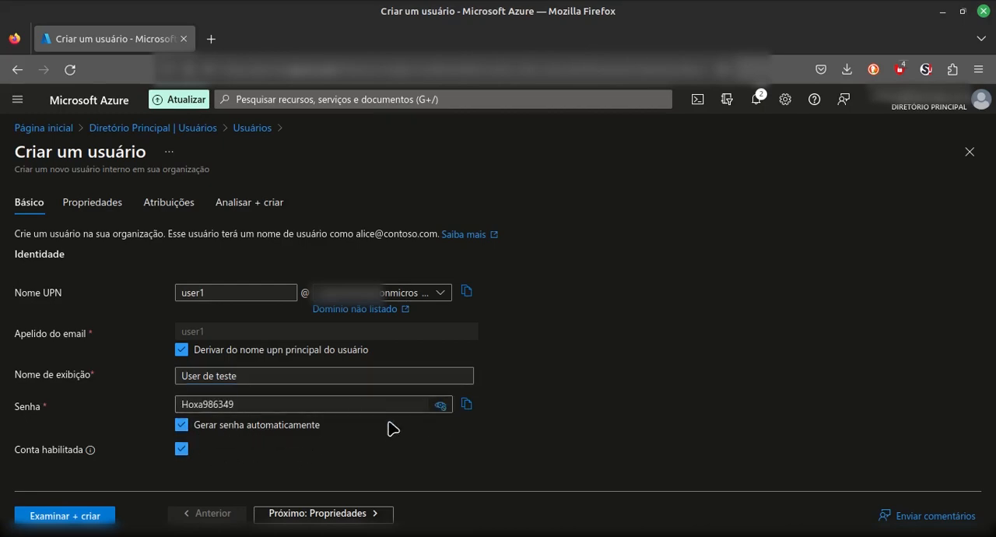
{"action": "left_click", "coordinate": [441, 410]}
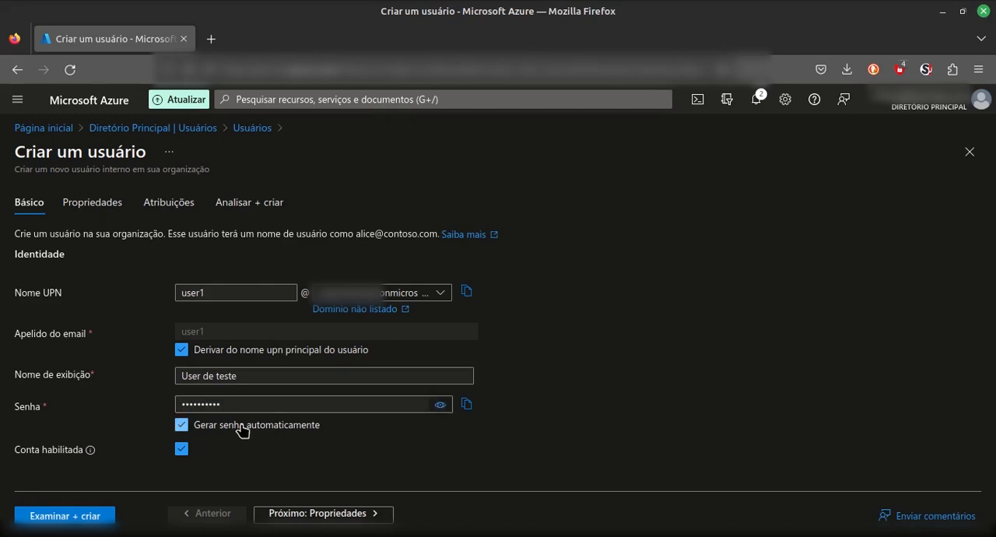
{"action": "left_click", "coordinate": [237, 426]}
{"action": "left_click", "coordinate": [294, 403]}
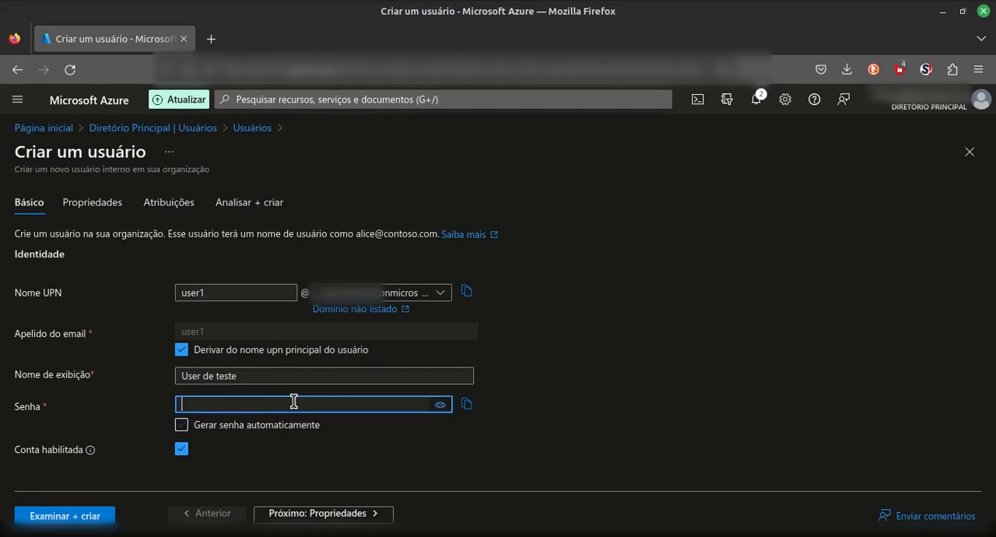
{"action": "type", "text": "Pass"}
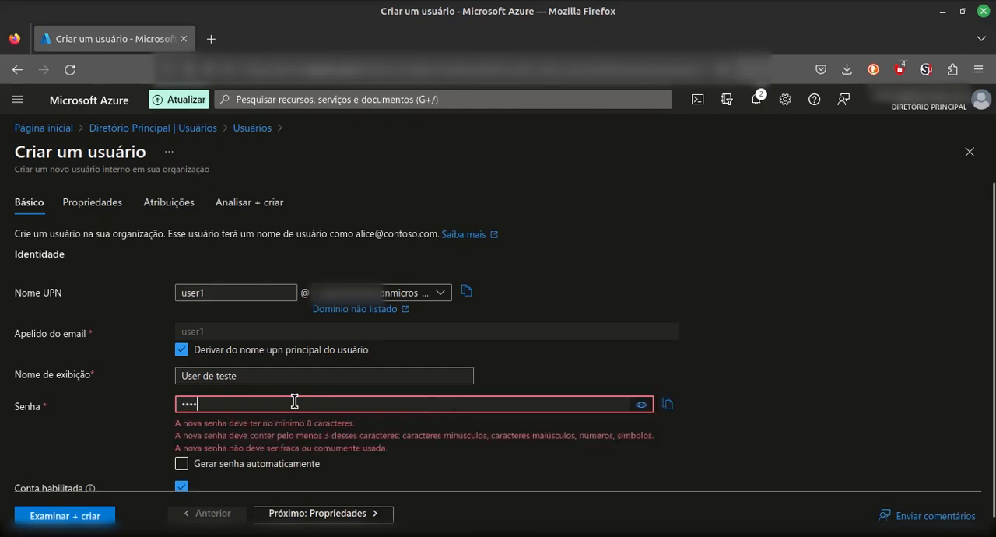
{"action": "type", "text": "•••••"}
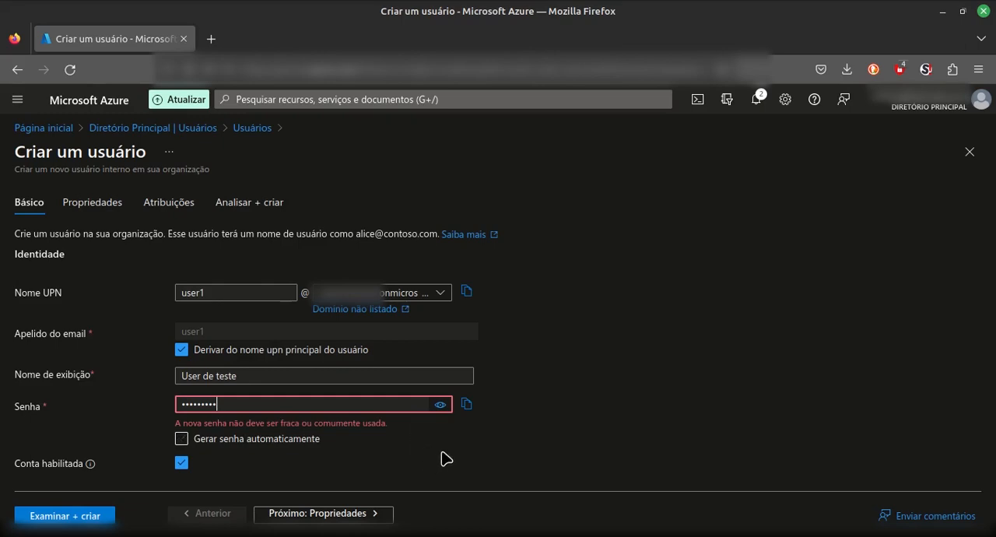
{"action": "left_click", "coordinate": [440, 408]}
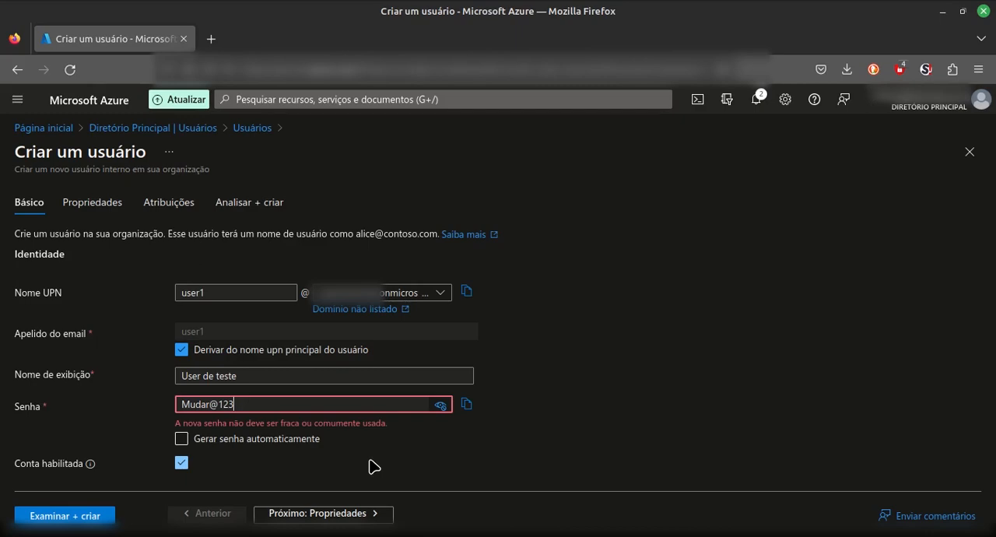
{"action": "left_click", "coordinate": [440, 406]}
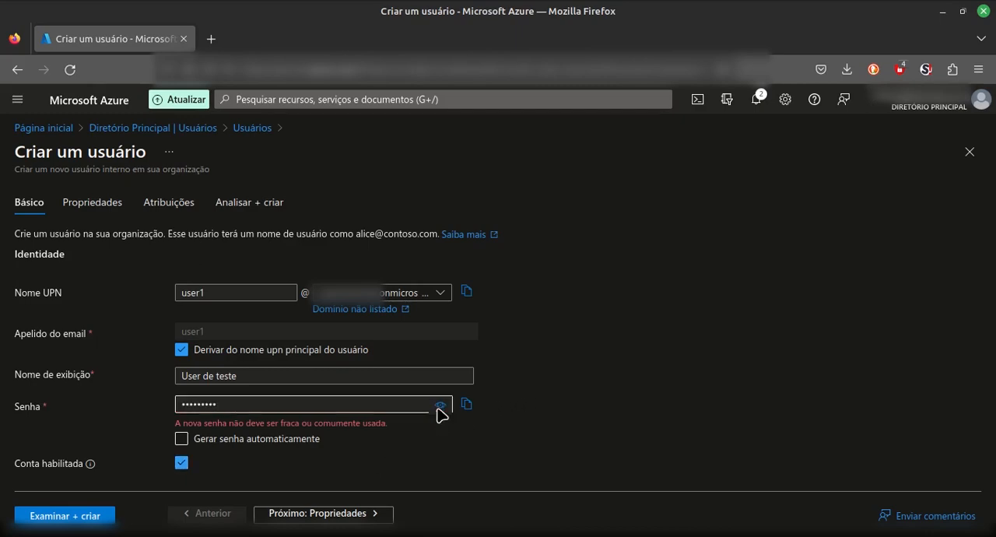
Replace the new user's account password with a different one.
{"action": "left_click", "coordinate": [279, 406]}
{"action": "double_click", "coordinate": [189, 402]}
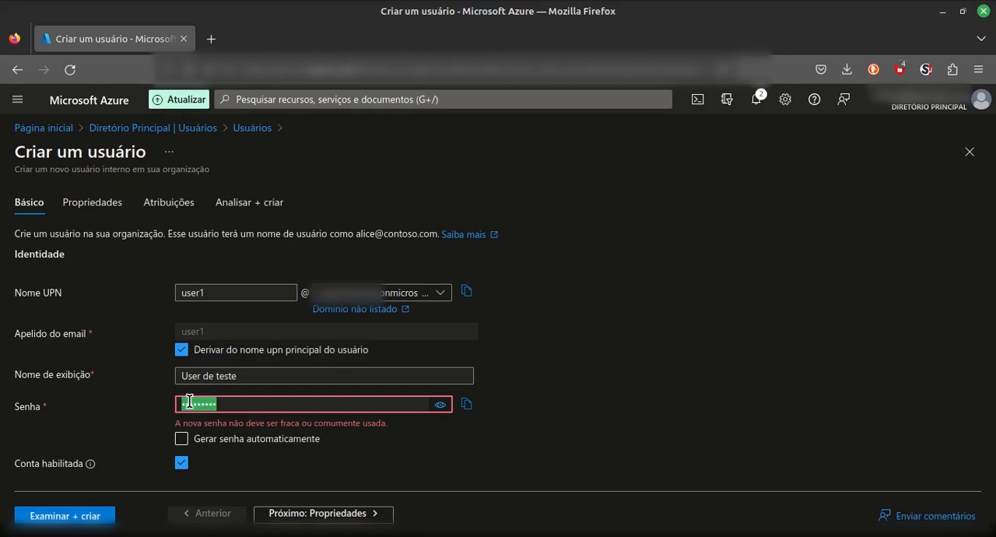
{"action": "type", "text": "•••"}
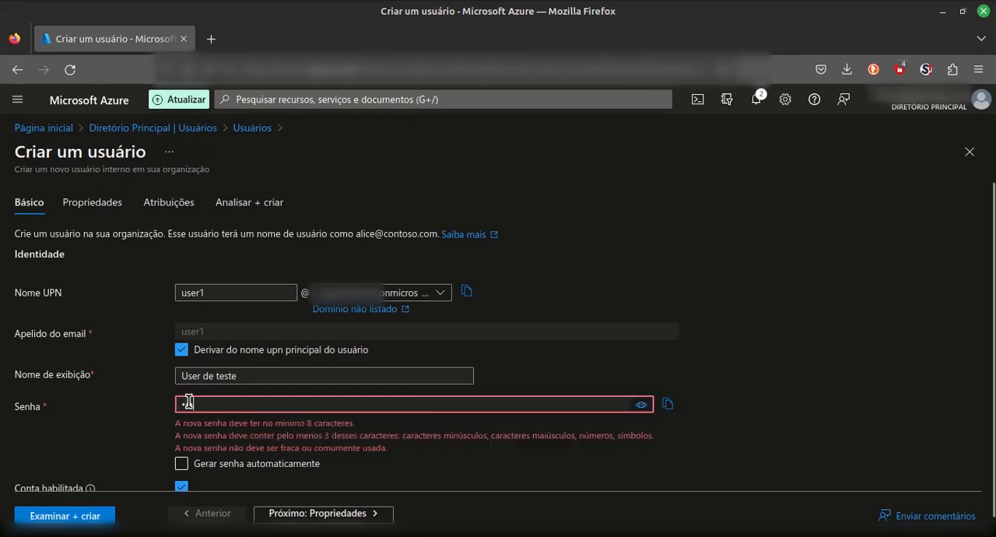
{"action": "type", "text": "••••"}
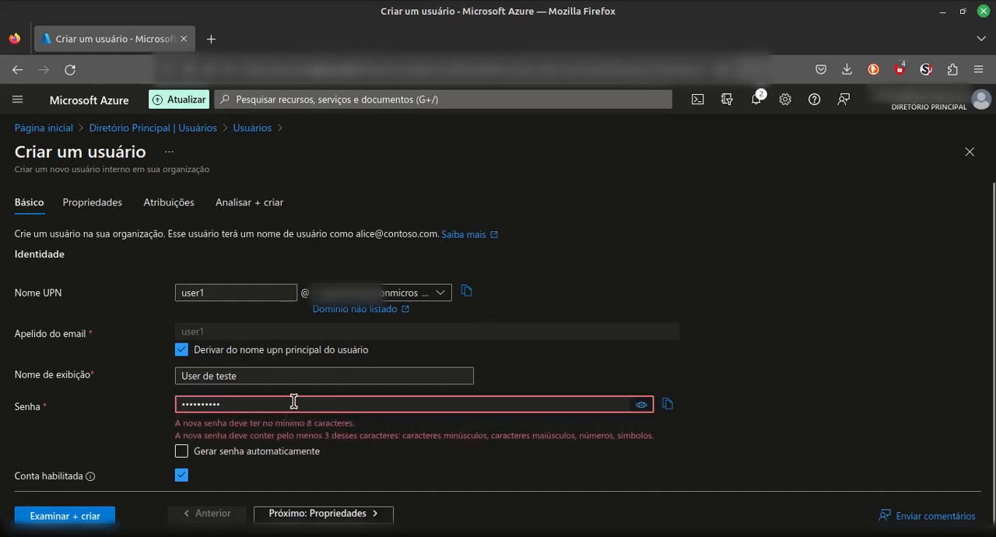
{"action": "key", "text": "ctrl+a"}
{"action": "key", "text": "BackSpace"}
{"action": "type", "text": "•••••"}
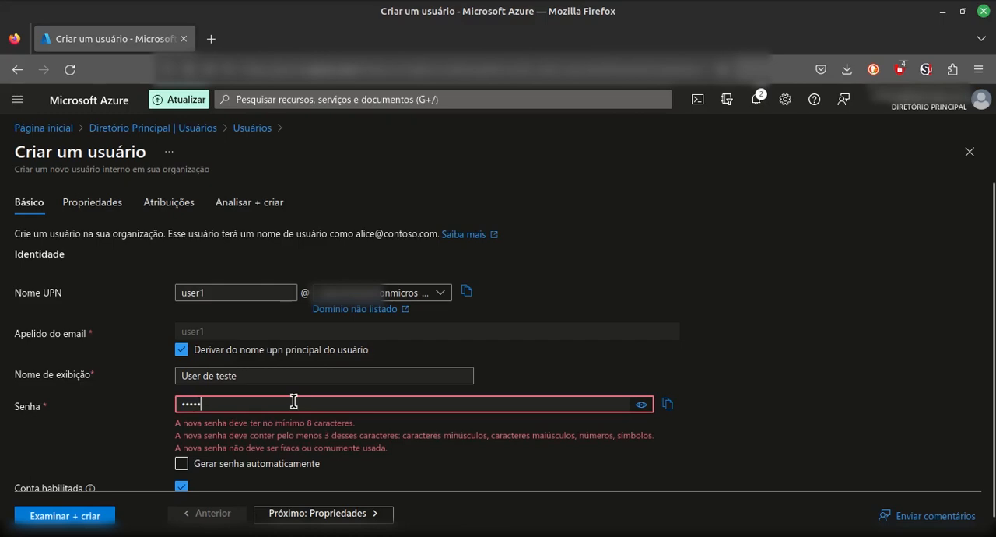
{"action": "type", "text": "••••"}
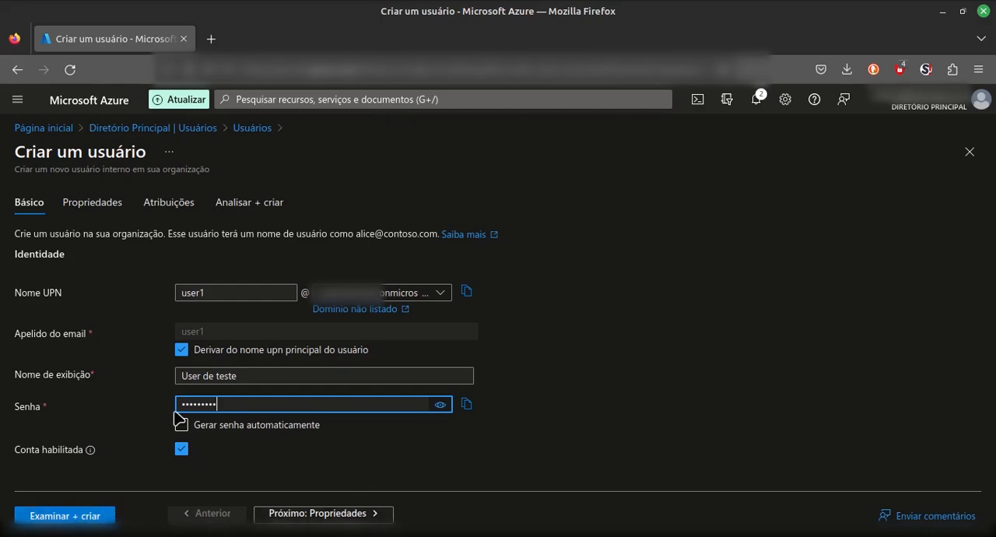
Fill in the identity properties with Nome User, Sobrenome Teste and user type Membro.
{"action": "left_click", "coordinate": [338, 514]}
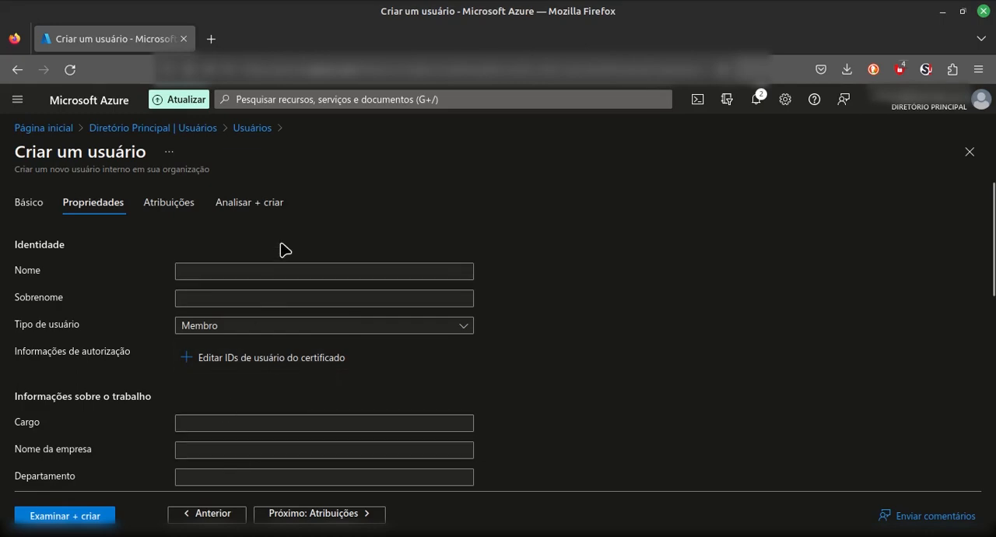
{"action": "left_click", "coordinate": [240, 276]}
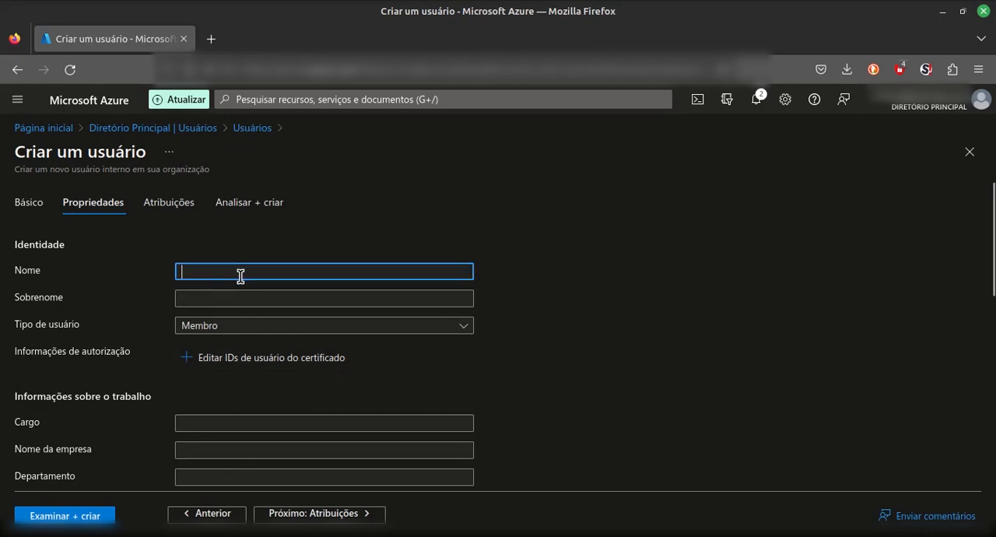
{"action": "type", "text": "User"}
{"action": "key", "text": "Tab"}
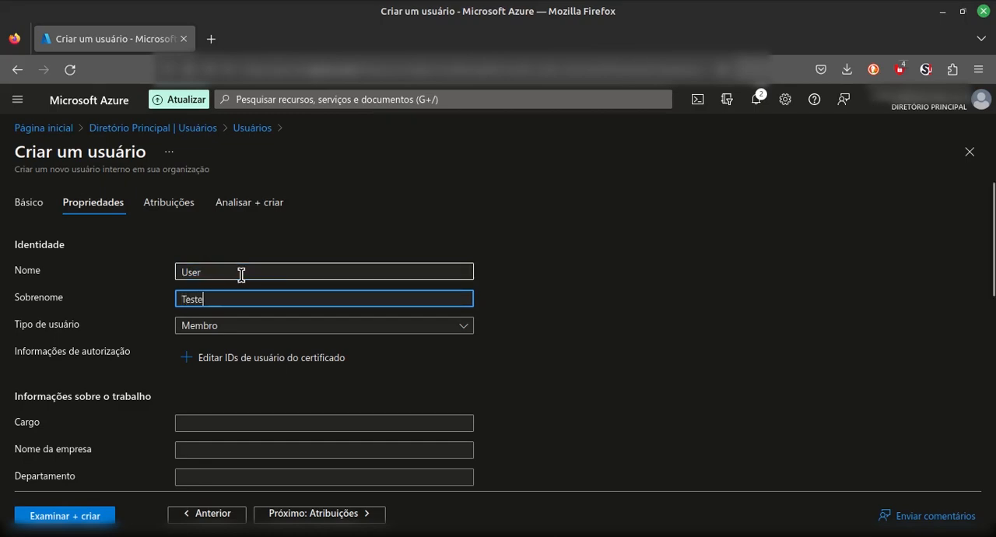
{"action": "left_click", "coordinate": [273, 327]}
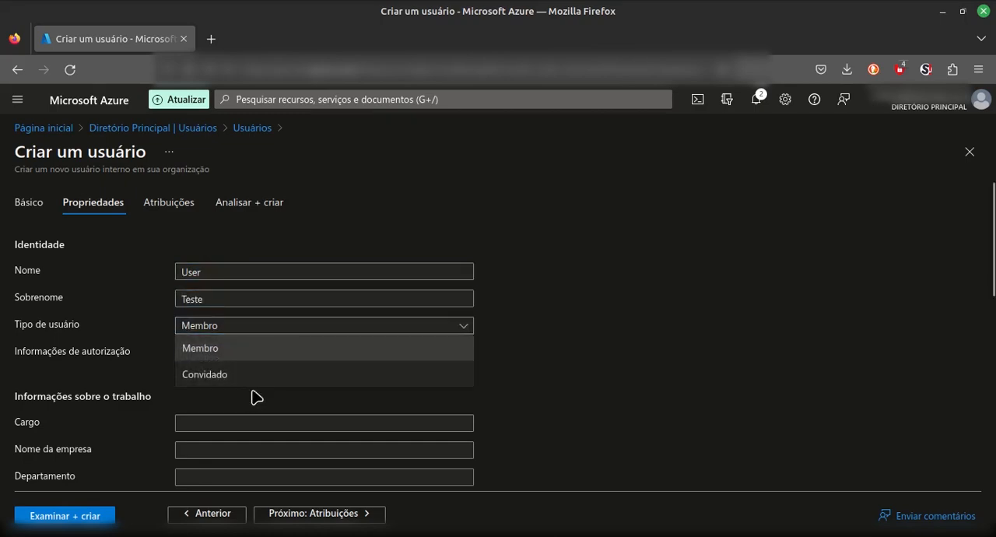
{"action": "left_click", "coordinate": [378, 355]}
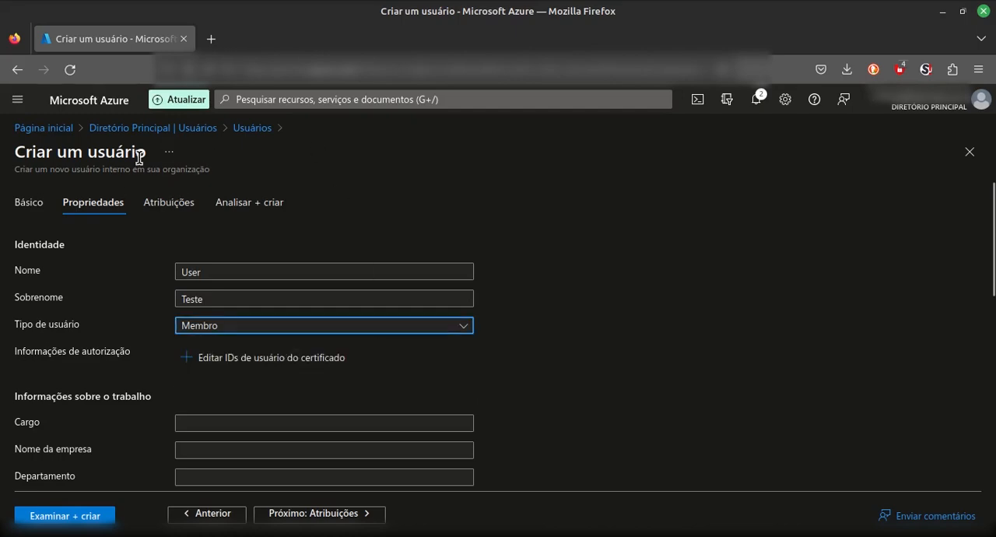
Examine the available user types and the remaining work, contact, parental-control and settings properties of the new user.
{"action": "left_click", "coordinate": [289, 335]}
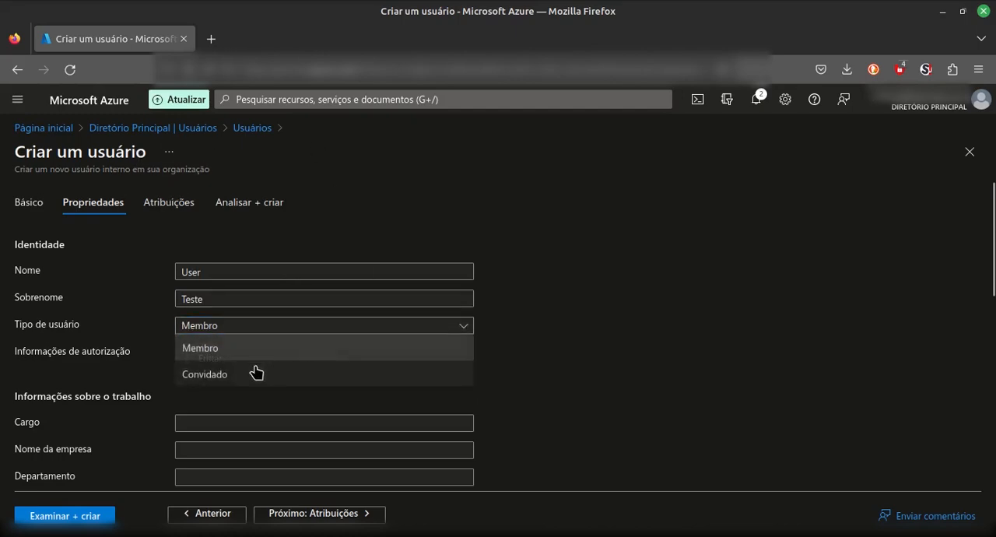
{"action": "left_click", "coordinate": [668, 353]}
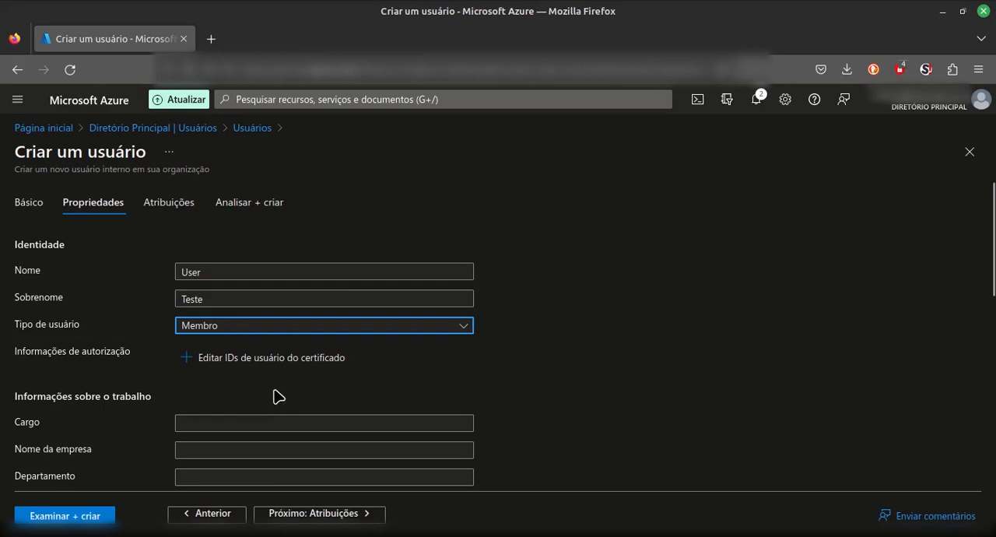
{"action": "scroll", "coordinate": [274, 392], "scroll_direction": "down", "scroll_amount": 6}
{"action": "scroll", "coordinate": [273, 393], "scroll_direction": "down", "scroll_amount": 5}
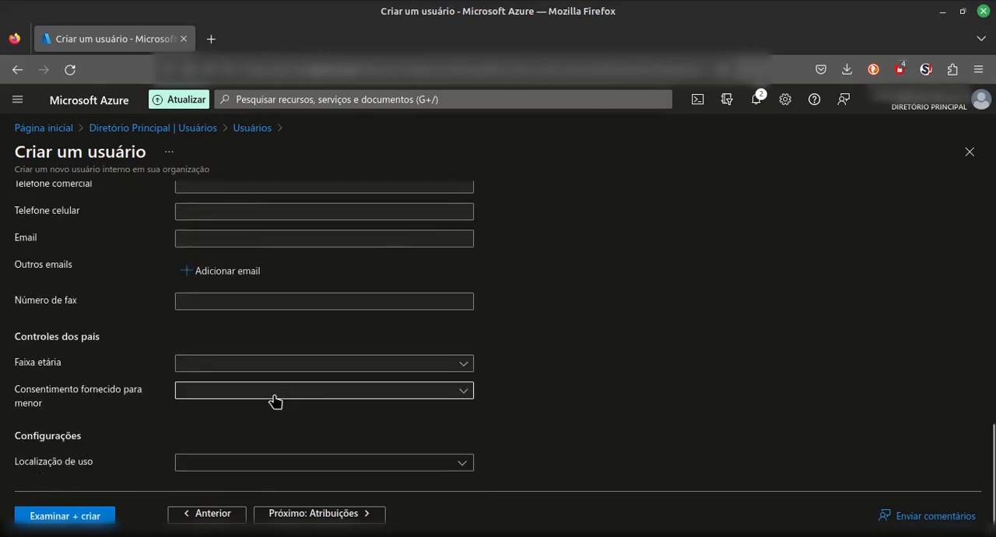
{"action": "scroll", "coordinate": [273, 405], "scroll_direction": "up", "scroll_amount": 6}
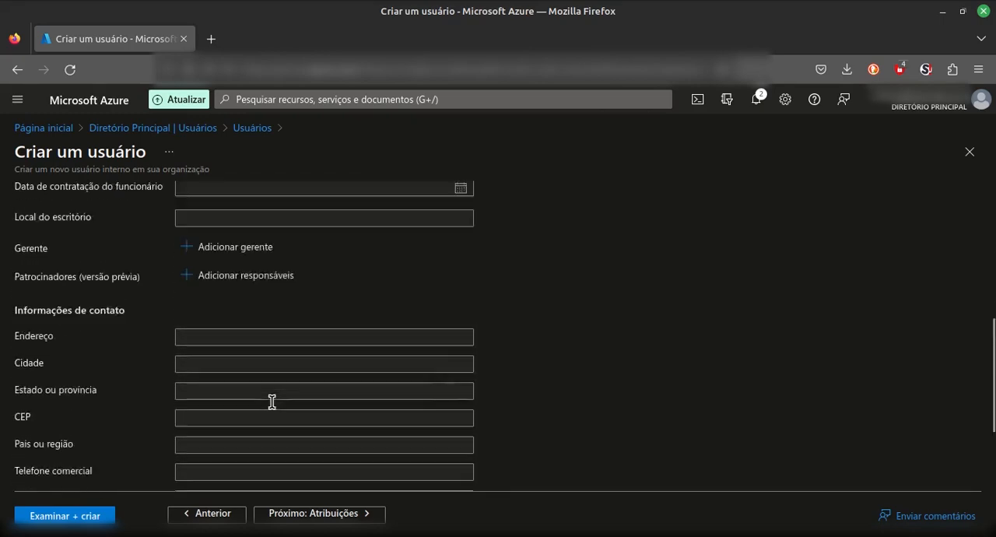
{"action": "scroll", "coordinate": [262, 441], "scroll_direction": "up", "scroll_amount": 6}
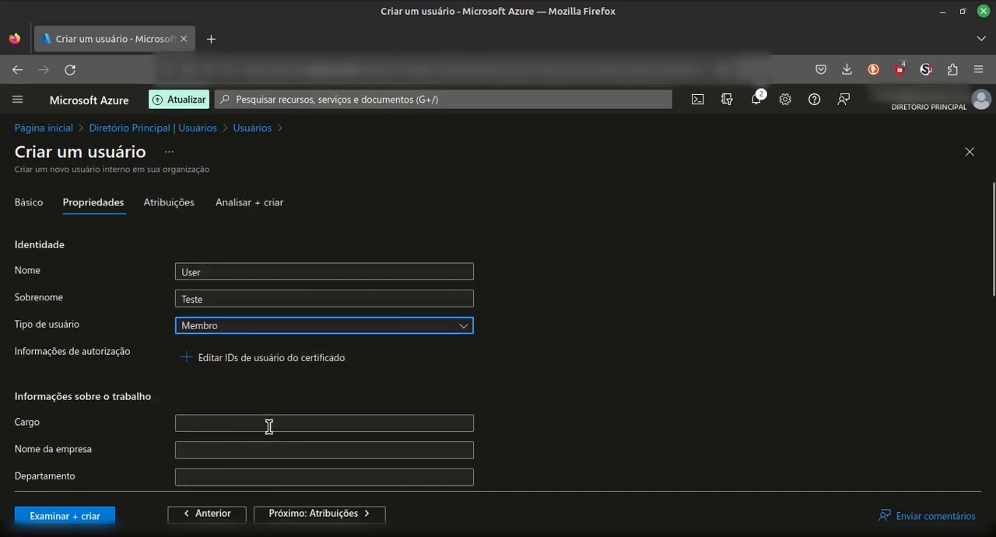
{"action": "scroll", "coordinate": [329, 371], "scroll_direction": "down", "scroll_amount": 2}
{"action": "scroll", "coordinate": [319, 365], "scroll_direction": "up", "scroll_amount": 2}
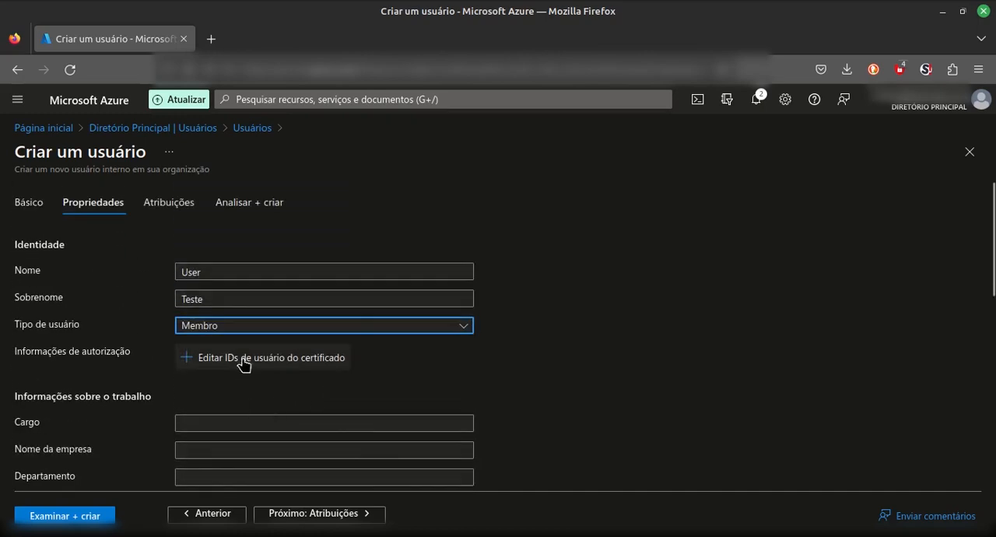
From the certificate user IDs editor, search DuckDuckGo for its heading and open the pt-br Microsoft Learn article on certificate user IDs.
{"action": "left_click", "coordinate": [282, 364]}
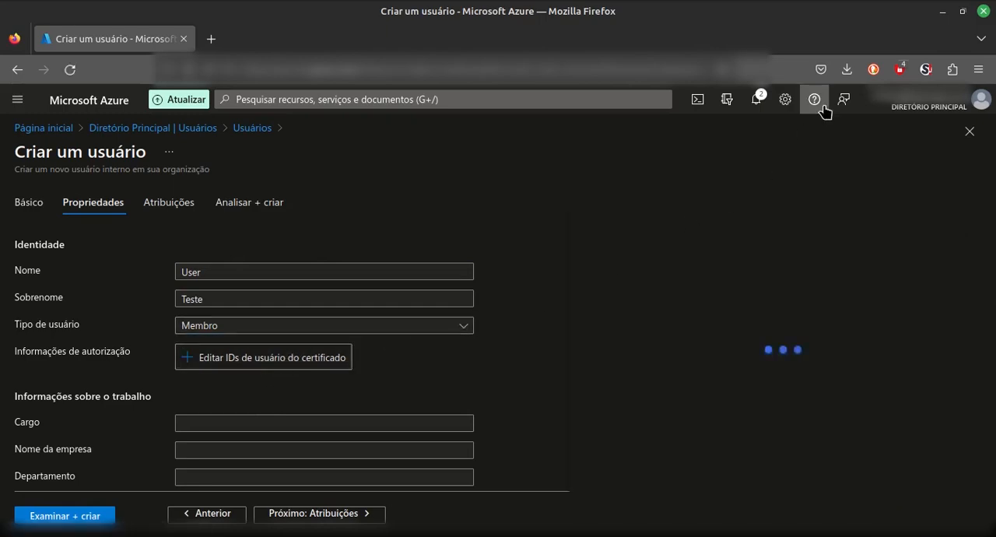
{"action": "left_click", "coordinate": [632, 185]}
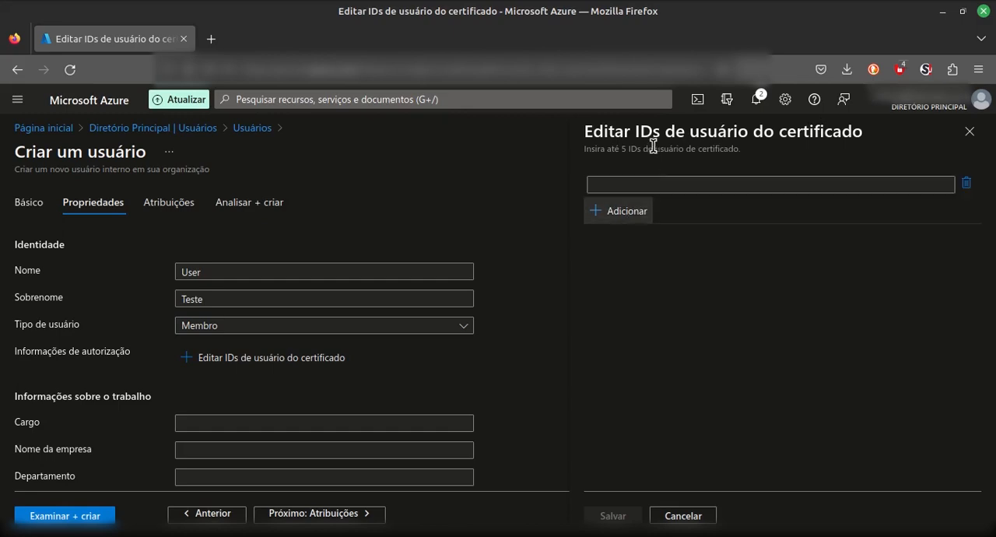
{"action": "double_click", "coordinate": [656, 132]}
{"action": "left_click", "coordinate": [655, 132]}
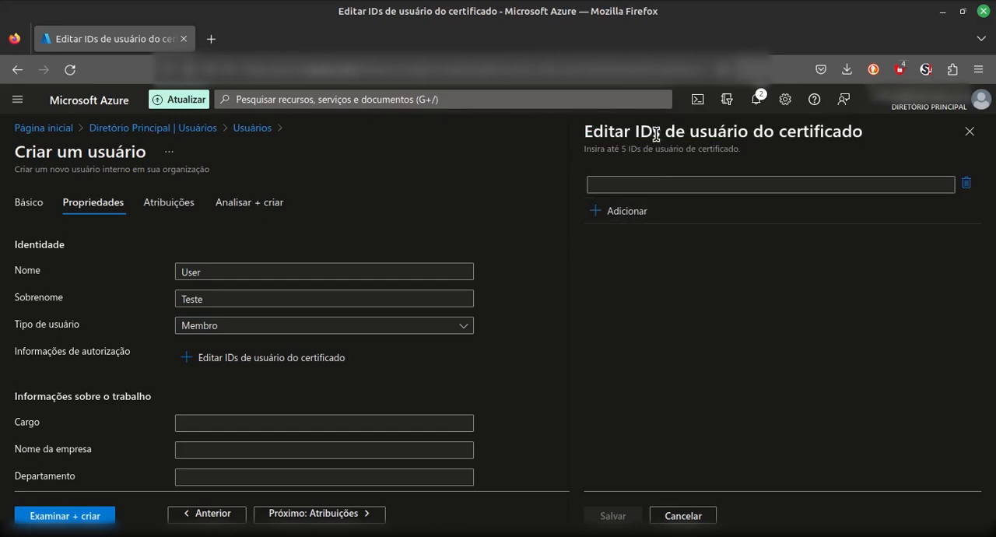
{"action": "triple_click", "coordinate": [656, 132]}
{"action": "right_click", "coordinate": [656, 132]}
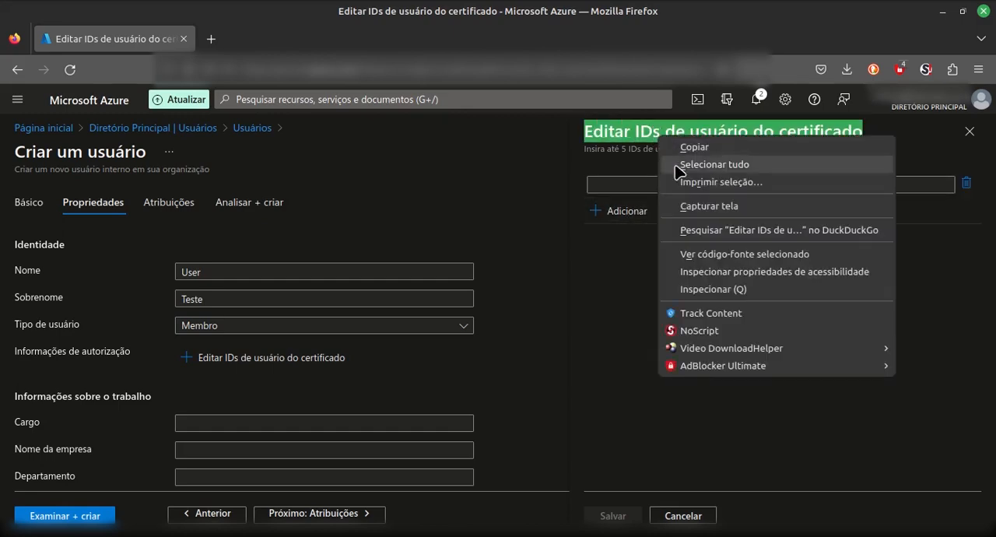
{"action": "left_click", "coordinate": [710, 230]}
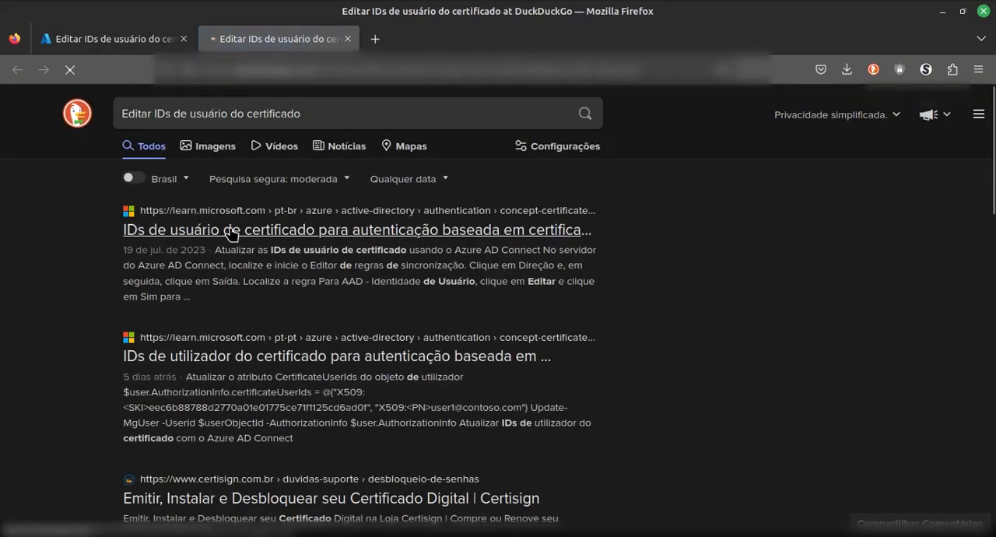
{"action": "left_click", "coordinate": [231, 231]}
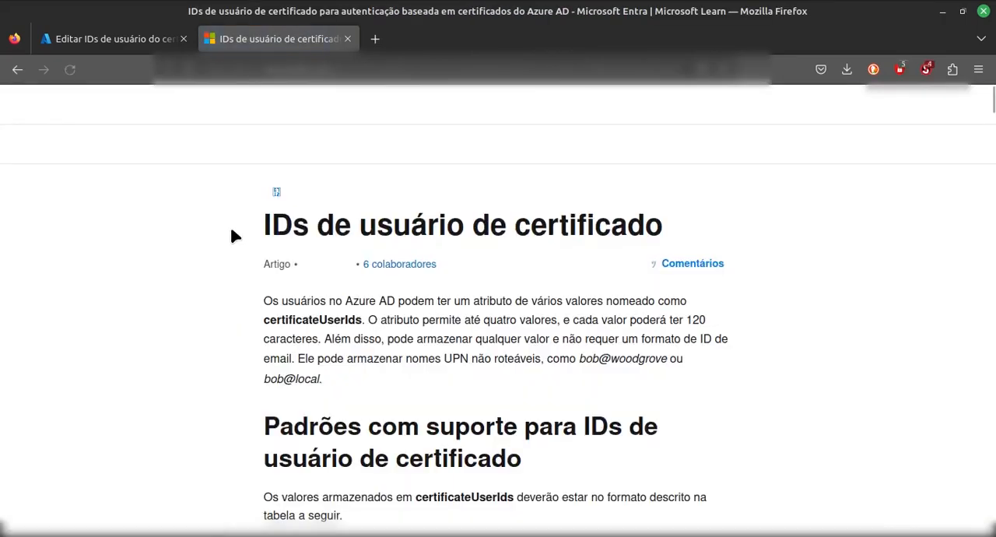
Examine the supported certificate user ID formats in the article, close it, and leave the certificate IDs editor, discarding unsaved edits.
{"action": "scroll", "coordinate": [581, 225], "scroll_direction": "down", "scroll_amount": 3}
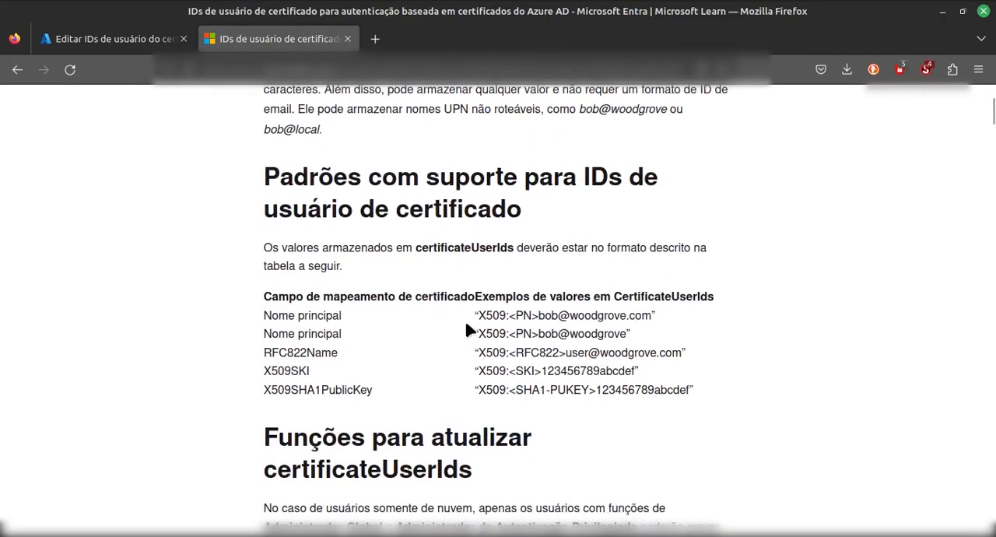
{"action": "left_click_drag", "start_coordinate": [511, 315], "coordinate": [477, 334]}
{"action": "left_click", "coordinate": [498, 353]}
{"action": "left_click", "coordinate": [347, 39]}
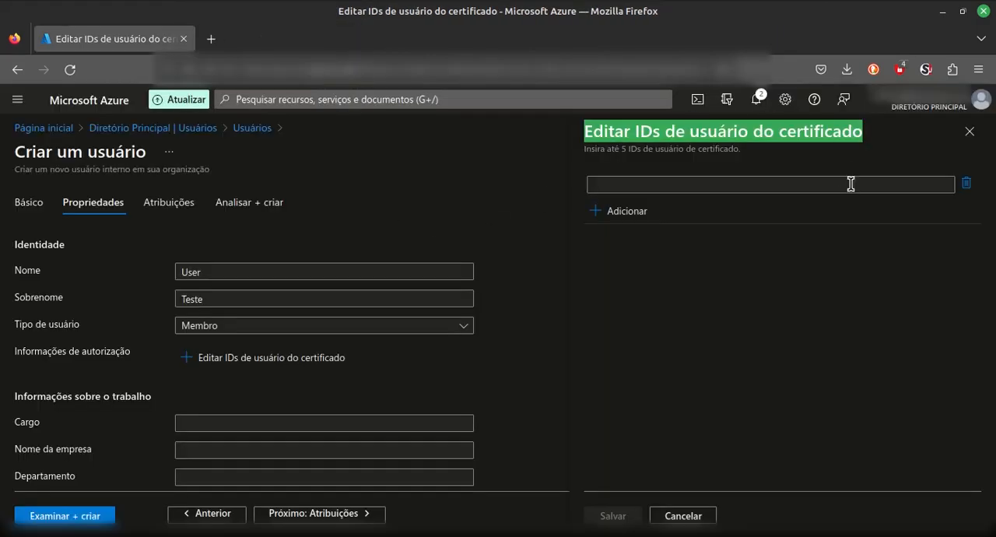
{"action": "left_click", "coordinate": [968, 132]}
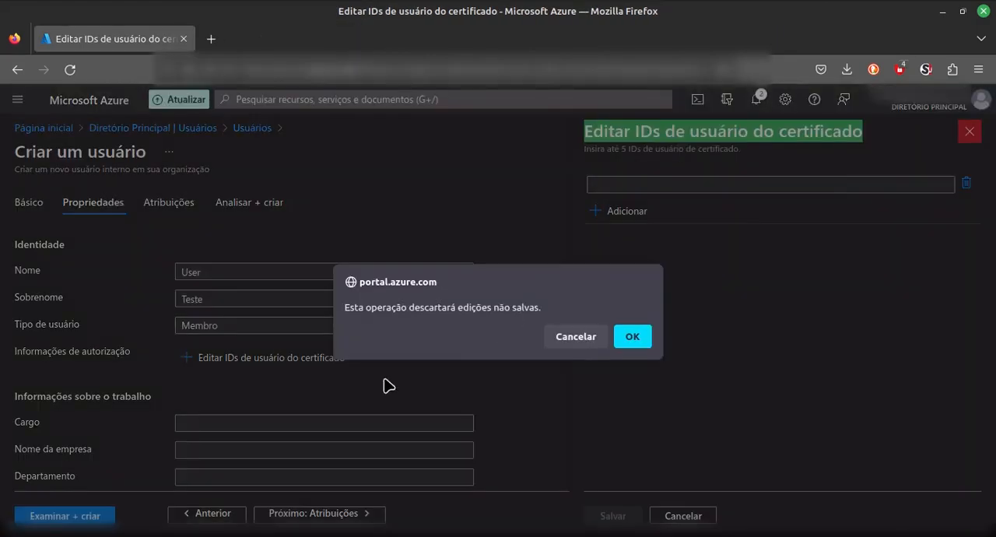
{"action": "left_click", "coordinate": [632, 336]}
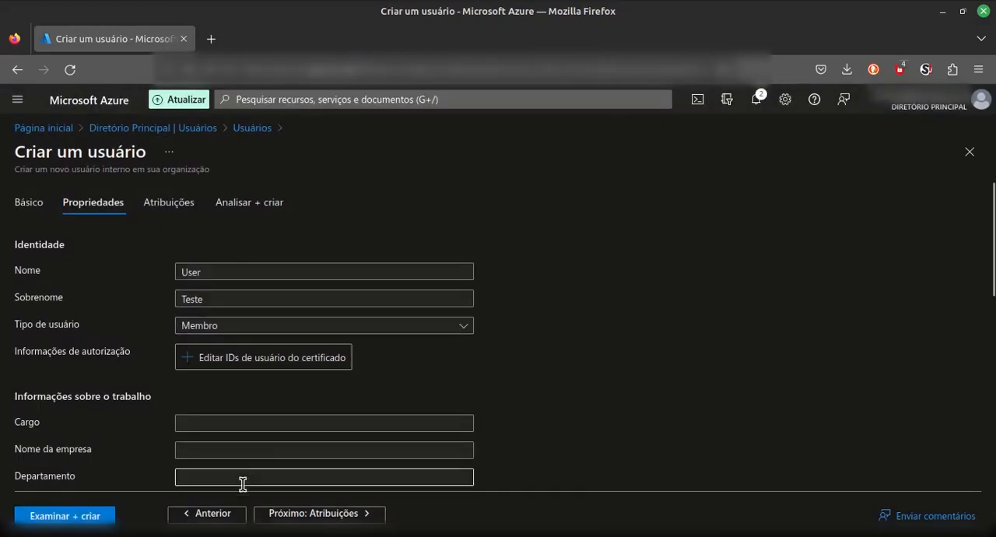
Create the user without any group or role assignments and refresh the list of all users.
{"action": "left_click", "coordinate": [306, 511]}
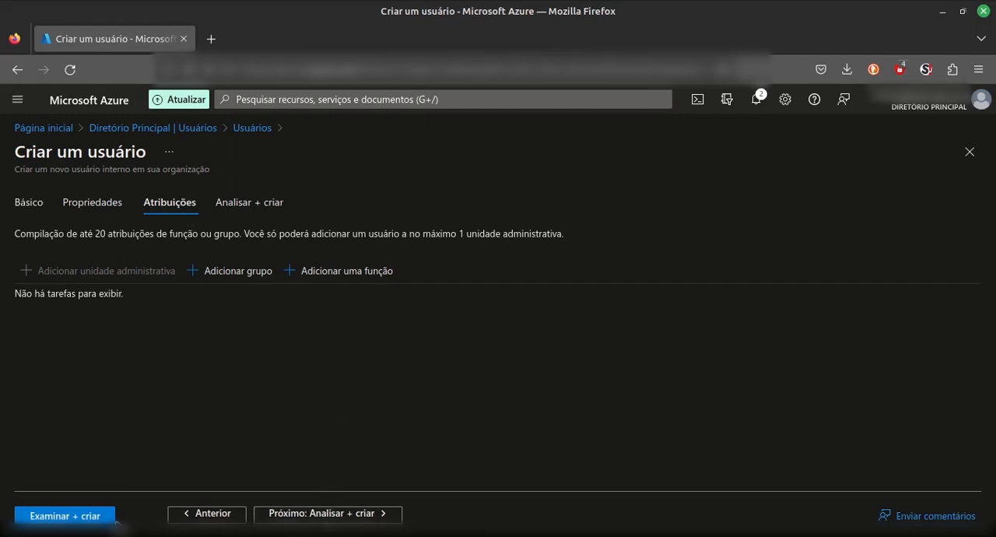
{"action": "left_click", "coordinate": [301, 515]}
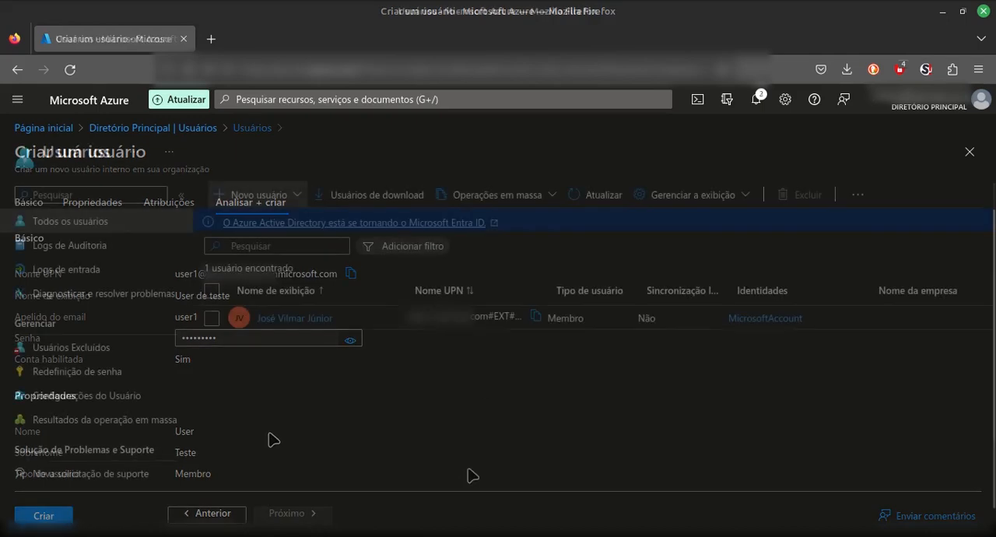
{"action": "left_click", "coordinate": [586, 195]}
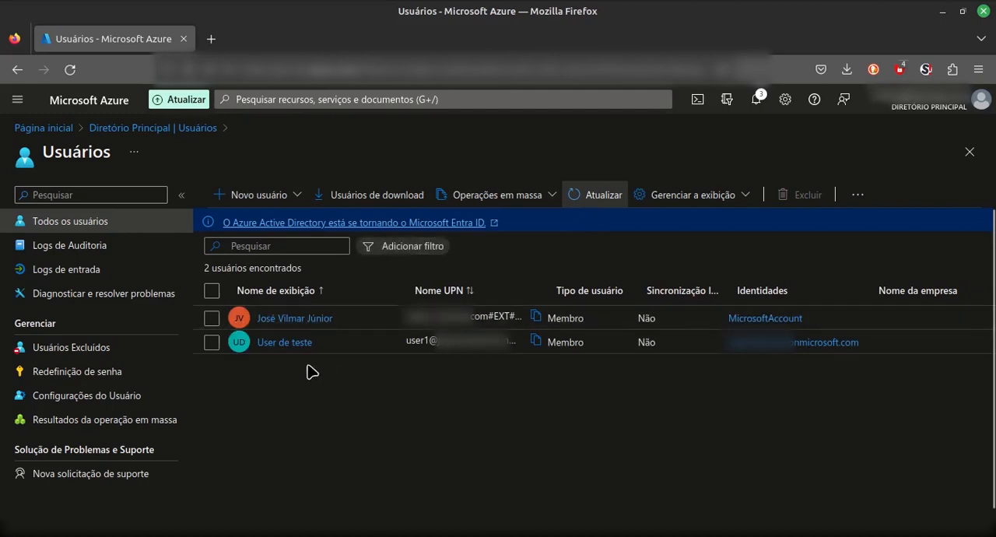
Select the new User de teste entry and copy its user principal name from the list.
{"action": "left_click", "coordinate": [397, 346]}
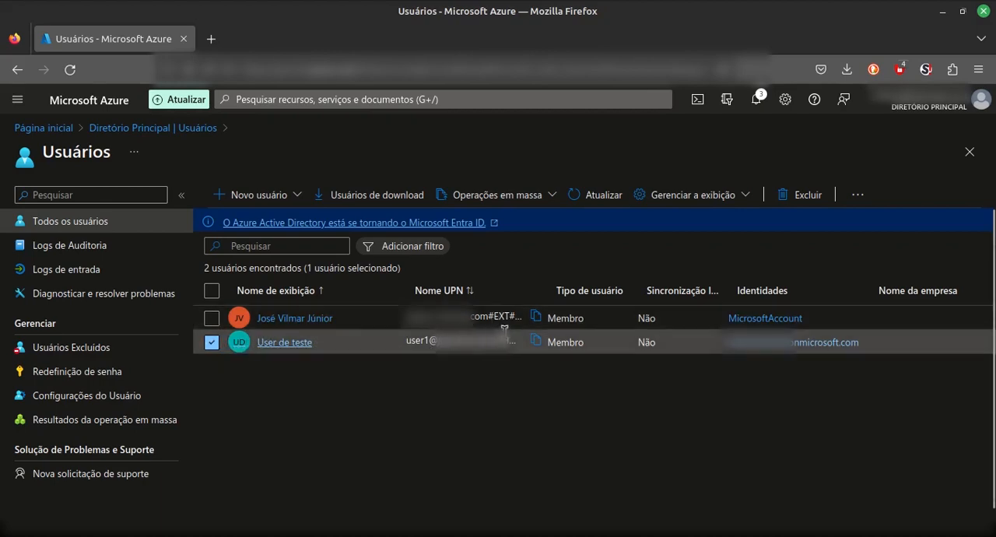
{"action": "double_click", "coordinate": [408, 341]}
{"action": "left_click_drag", "start_coordinate": [428, 341], "coordinate": [519, 334]}
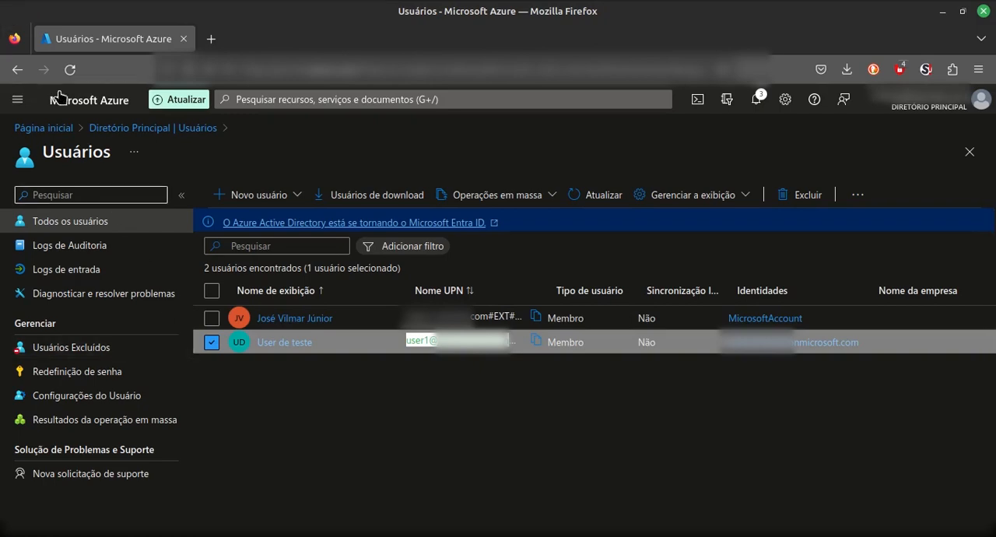
Switch to a new private Opera window and open the Microsoft Azure sign-in page.
{"action": "left_click", "coordinate": [15, 1]}
{"action": "type", "text": "op"}
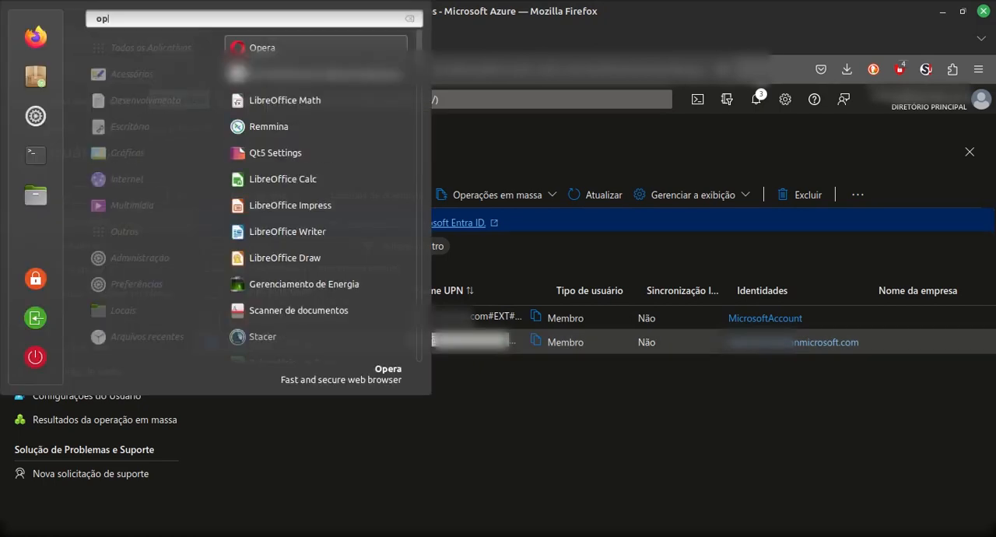
{"action": "right_click", "coordinate": [273, 45]}
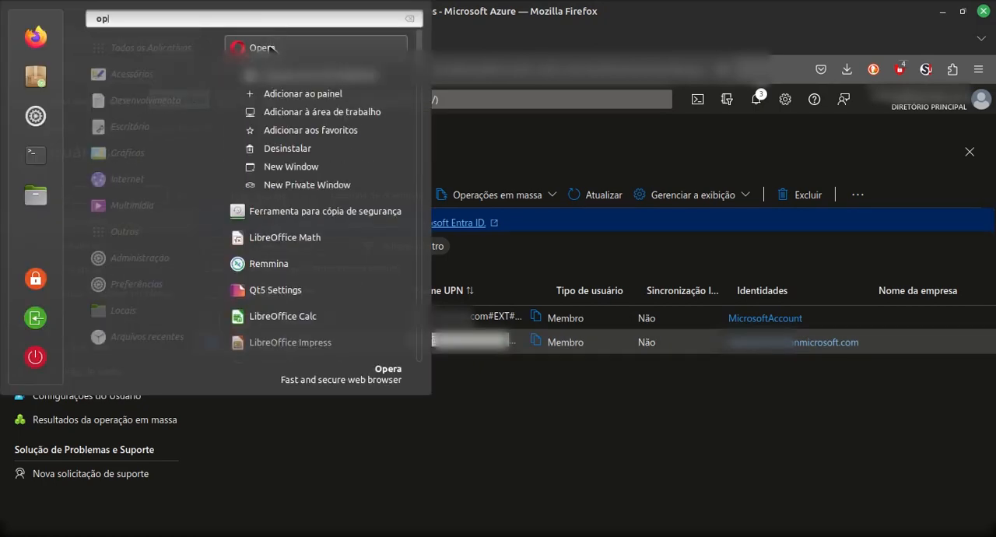
{"action": "left_click", "coordinate": [326, 186]}
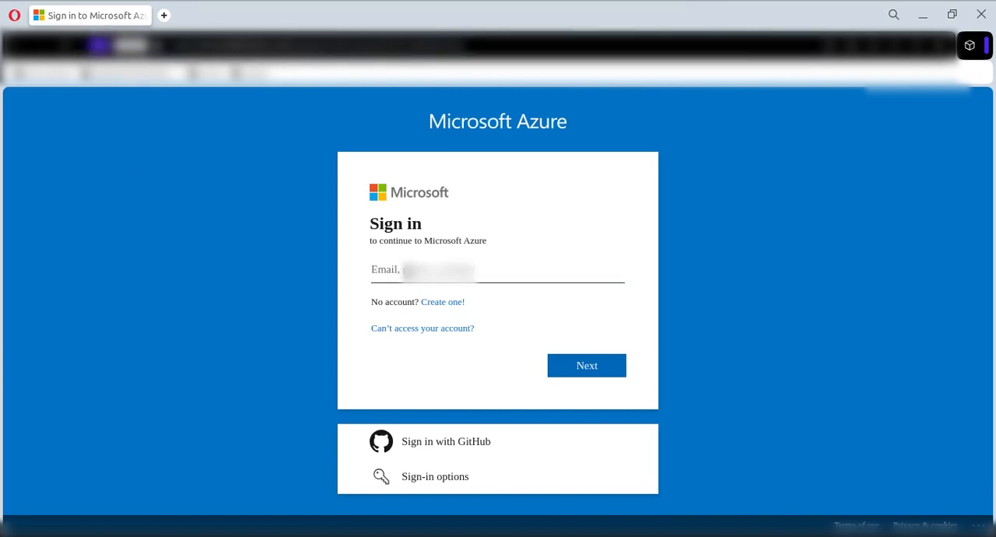
Enter the test user's full sign-in name, completing the pasted domain ending, and continue to the password prompt.
{"action": "key", "text": "ctrl+v"}
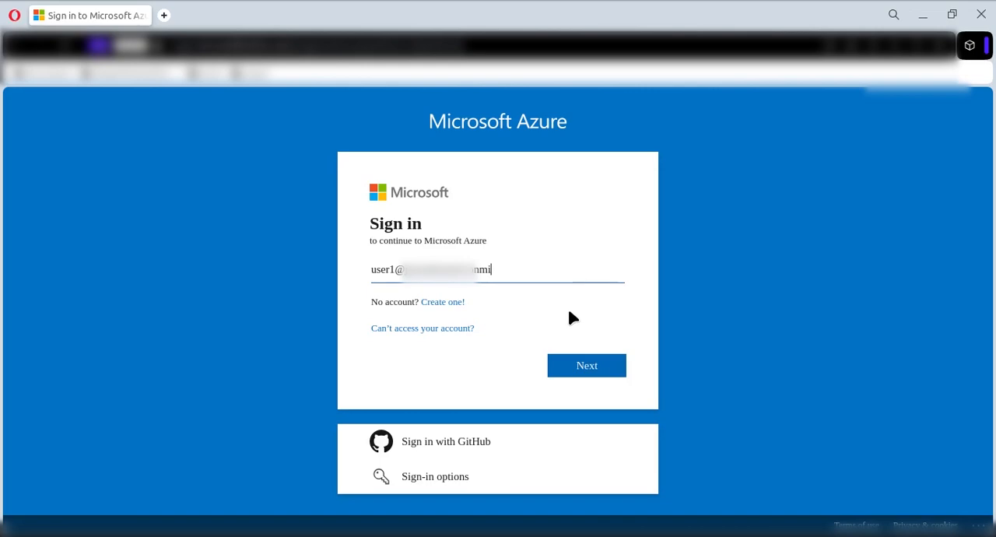
{"action": "type", "text": "crosoft.com"}
{"action": "left_click", "coordinate": [591, 370]}
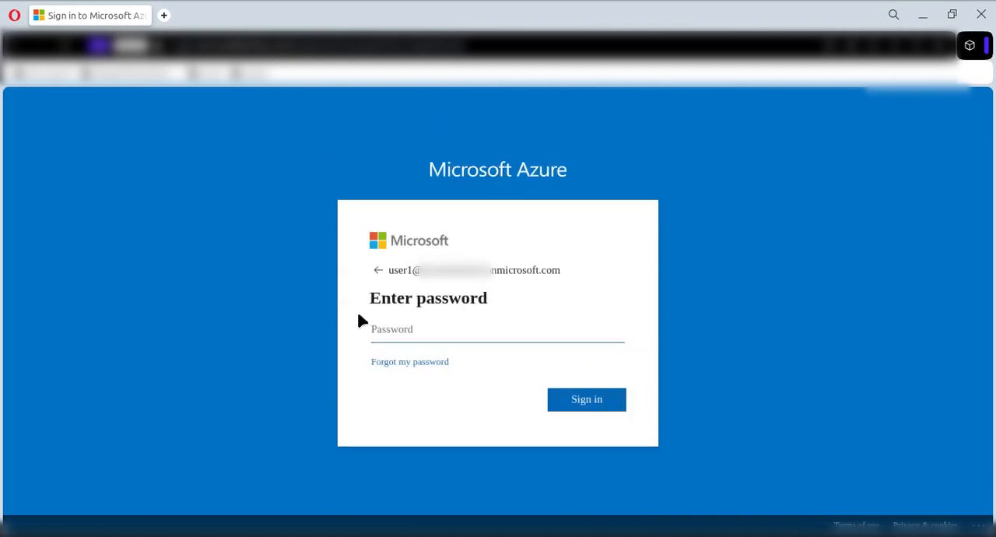
Sign in with the test user's initial account password, re-entering it if it is rejected.
{"action": "type", "text": "•"}
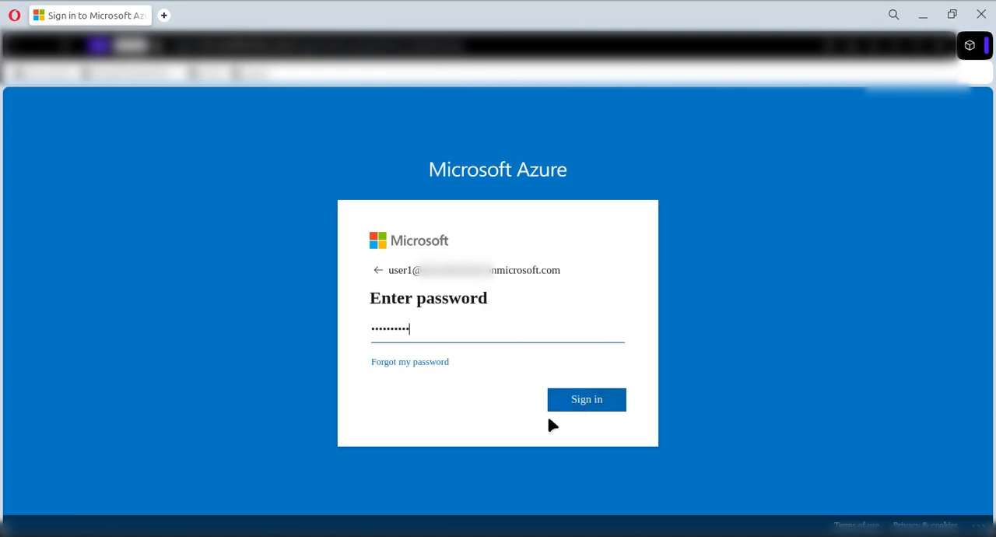
{"action": "left_click", "coordinate": [565, 398]}
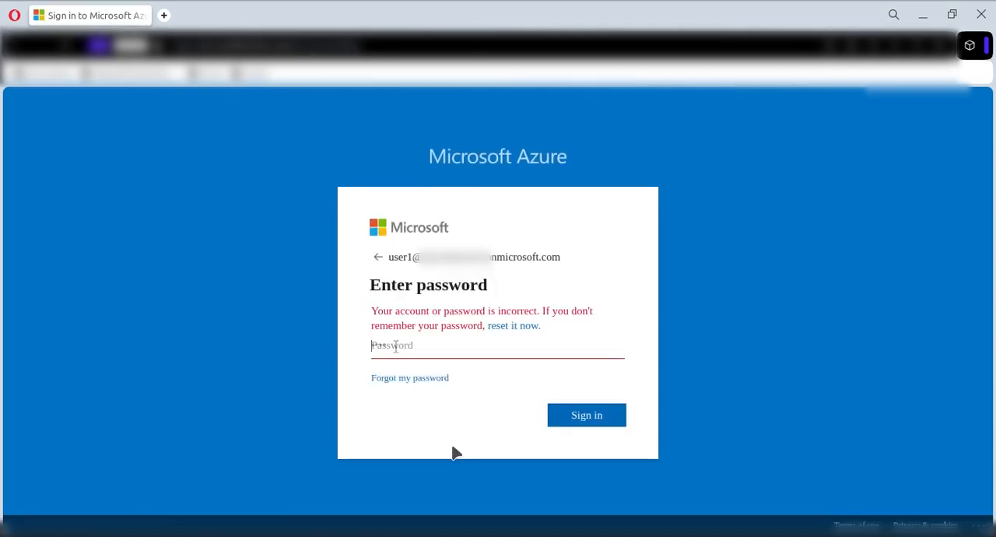
{"action": "type", "text": "••••"}
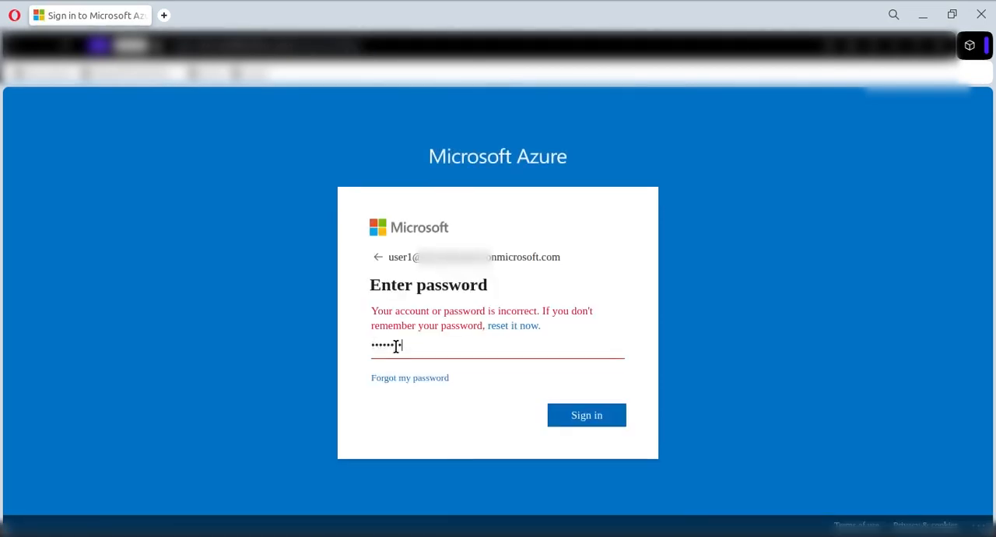
{"action": "key", "text": "Return"}
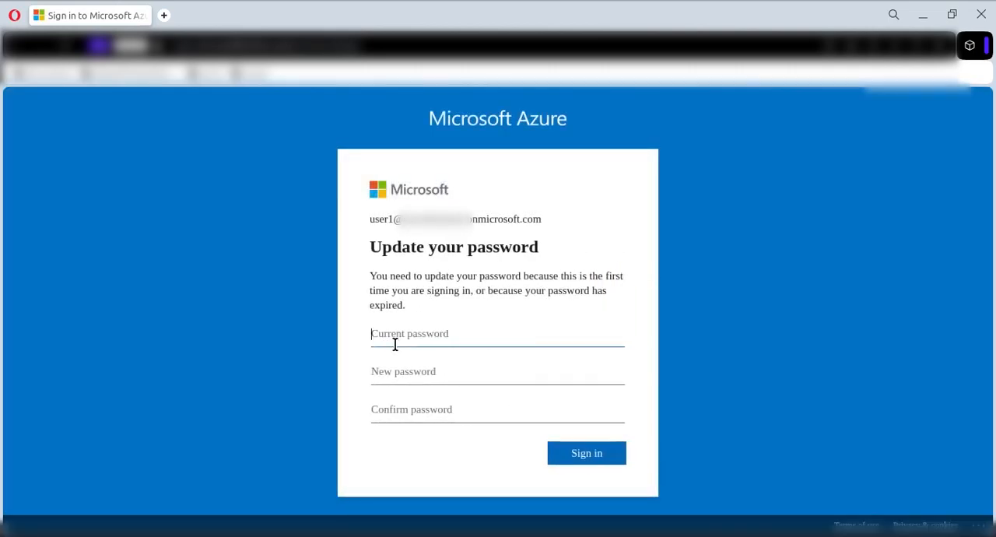
Update the first-sign-in password by entering the current password, then a new password with its confirmation, and submit the change.
{"action": "type", "text": "•••••"}
{"action": "left_click", "coordinate": [392, 370]}
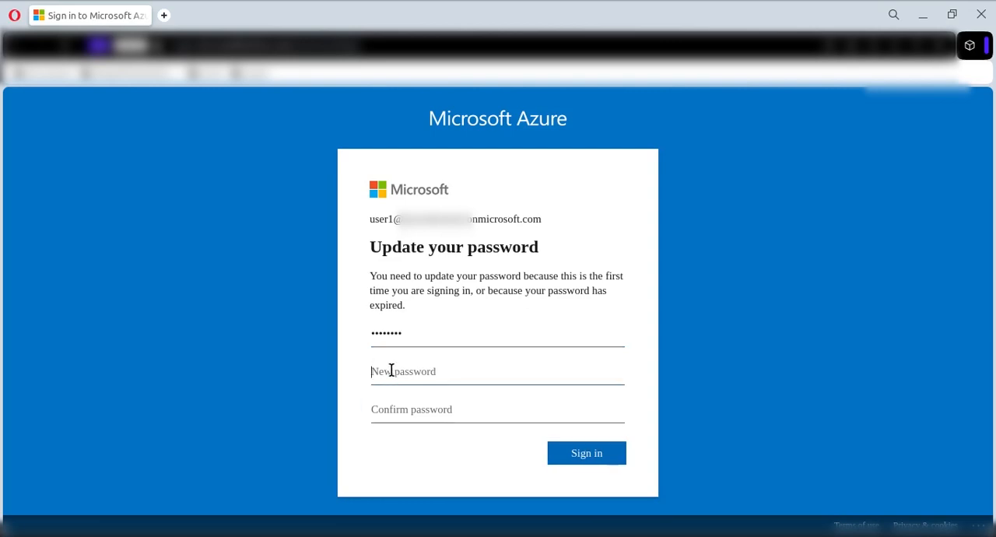
{"action": "type", "text": "••••••"}
{"action": "key", "text": "Tab"}
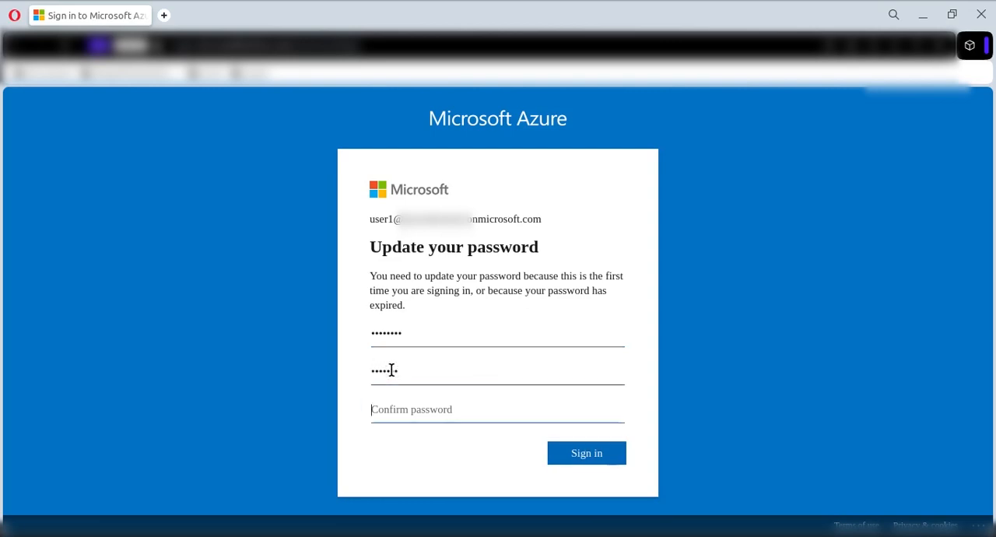
{"action": "type", "text": "••••••"}
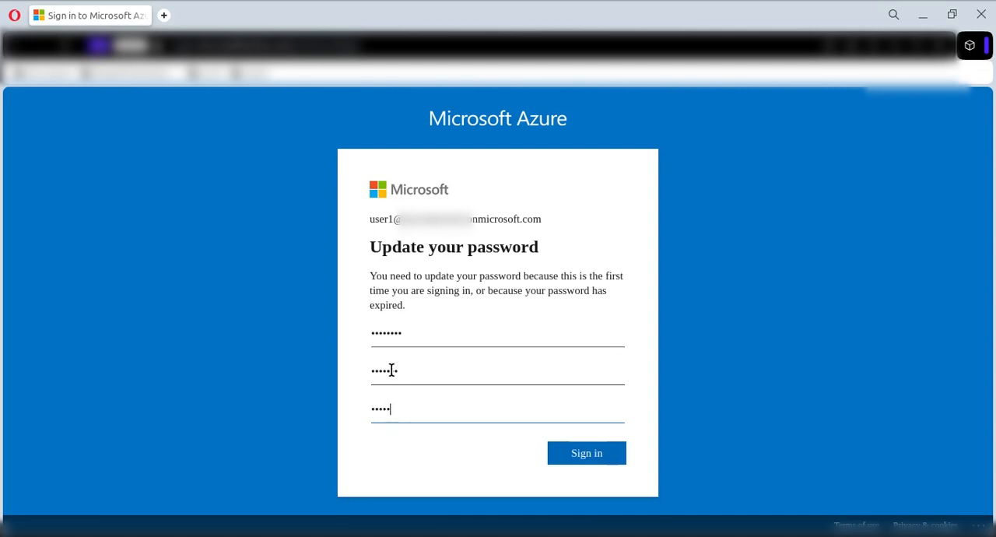
{"action": "type", "text": "•"}
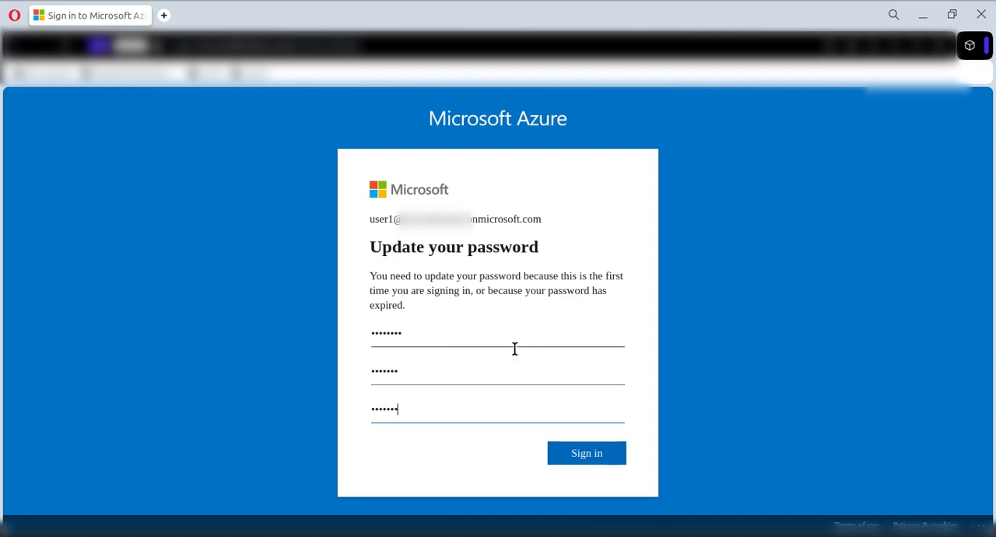
{"action": "left_click", "coordinate": [454, 375]}
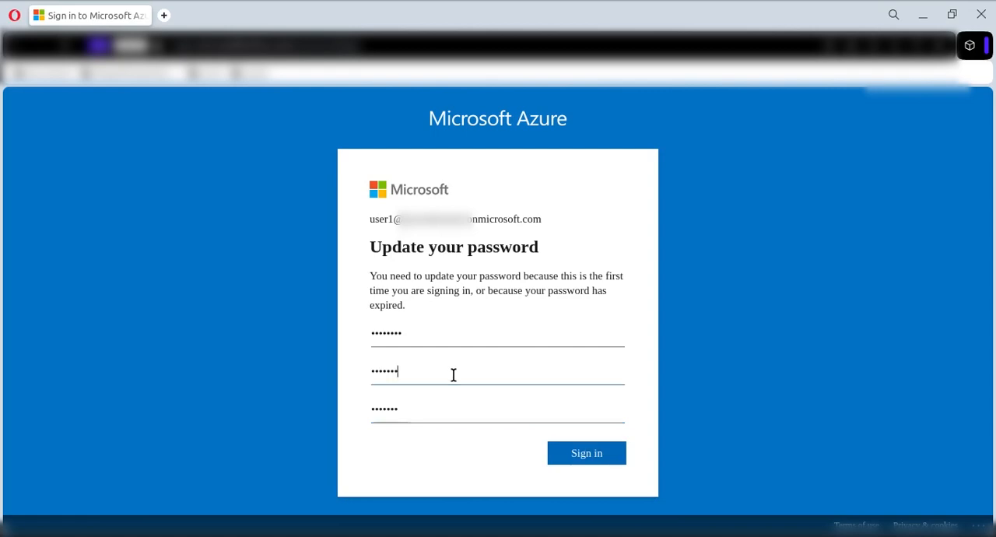
{"action": "type", "text": "1"}
{"action": "left_click", "coordinate": [418, 412]}
{"action": "left_click", "coordinate": [577, 454]}
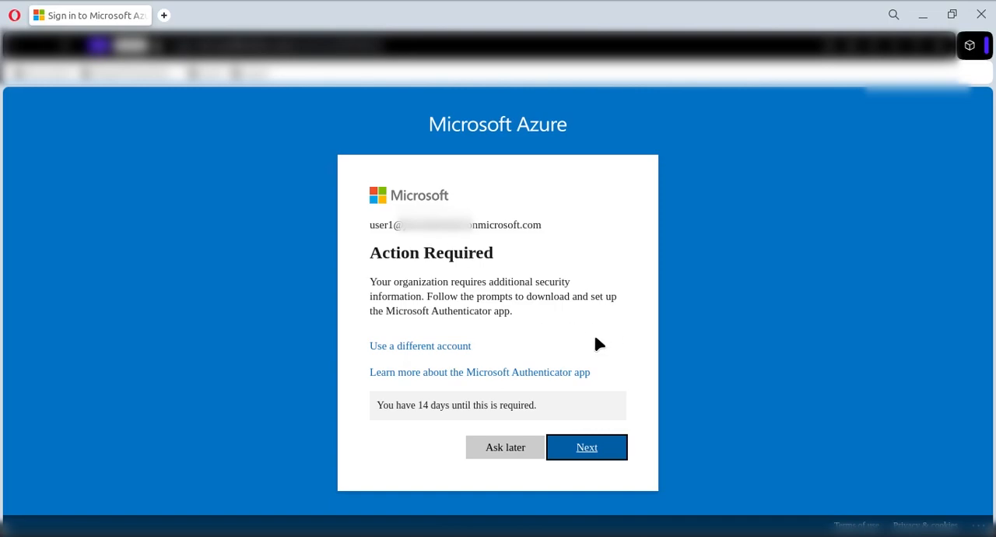
Postpone the Microsoft Authenticator setup and decline to stay signed in.
{"action": "left_click_drag", "start_coordinate": [539, 405], "coordinate": [534, 406]}
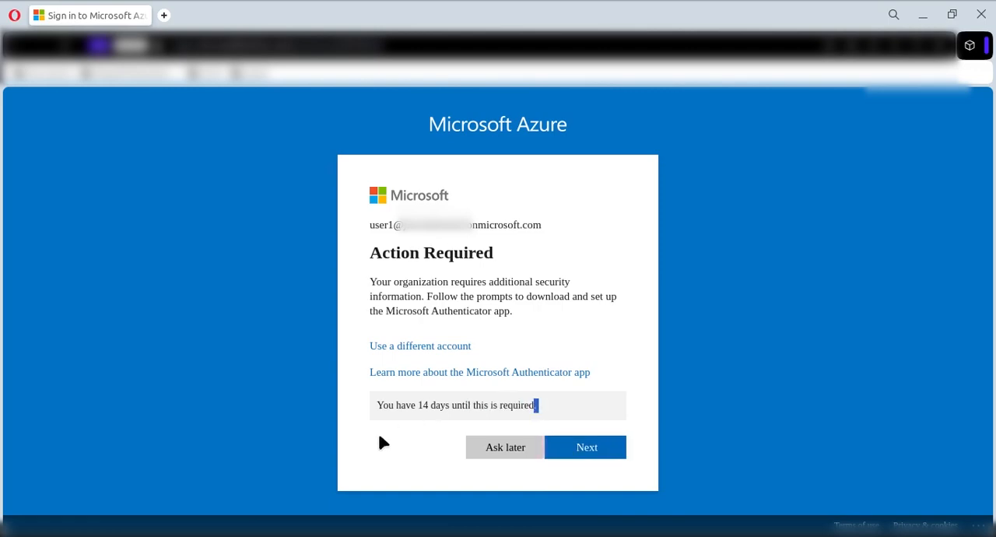
{"action": "left_click_drag", "start_coordinate": [388, 408], "coordinate": [534, 405]}
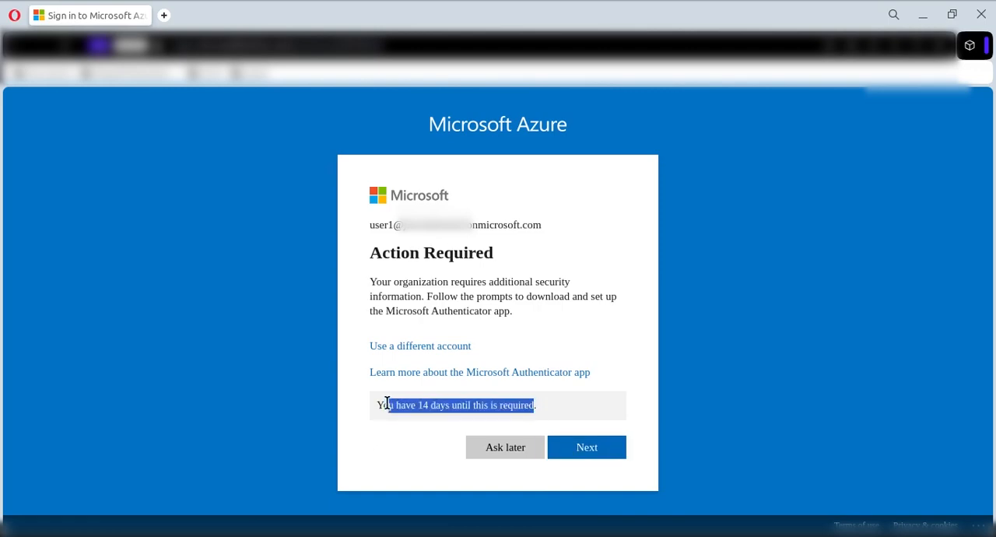
{"action": "left_click", "coordinate": [507, 448]}
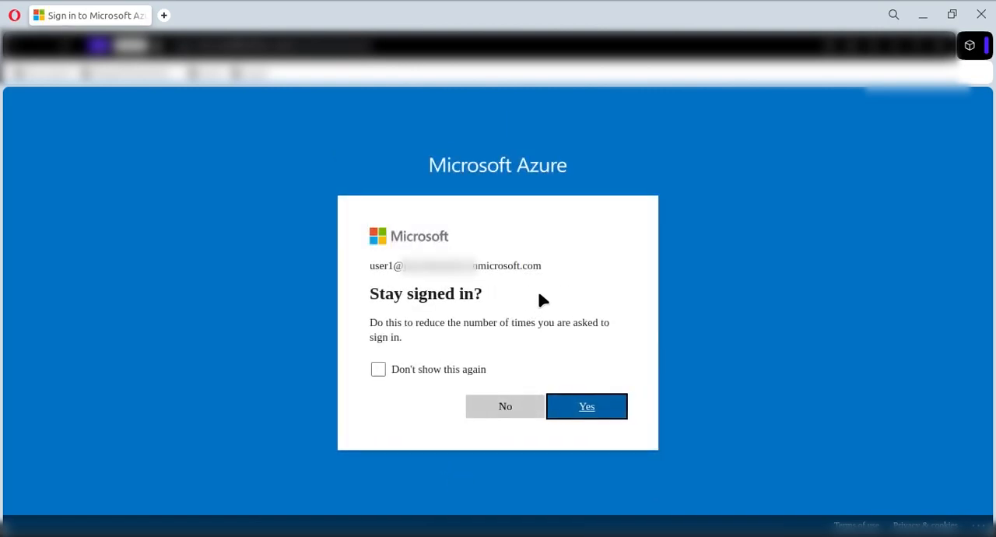
{"action": "left_click", "coordinate": [502, 408]}
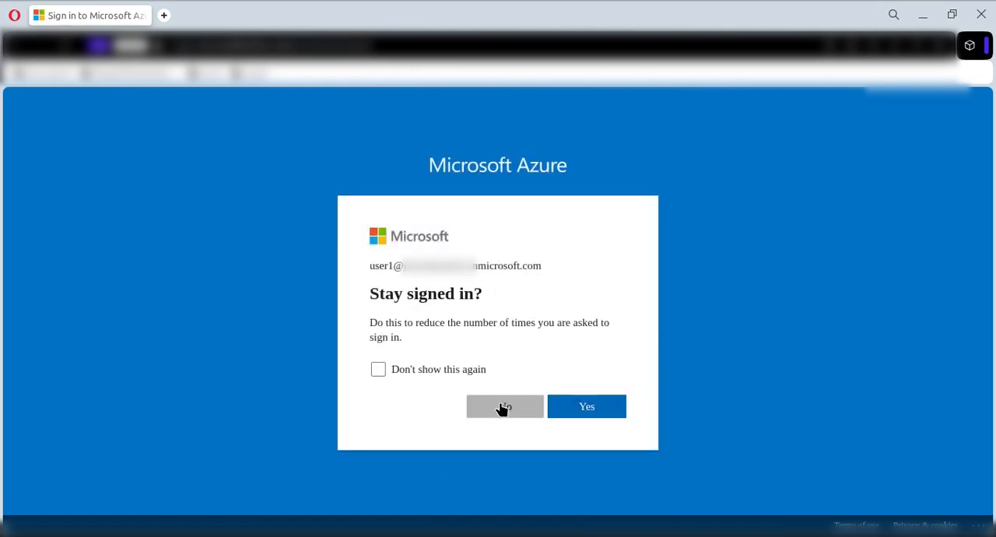